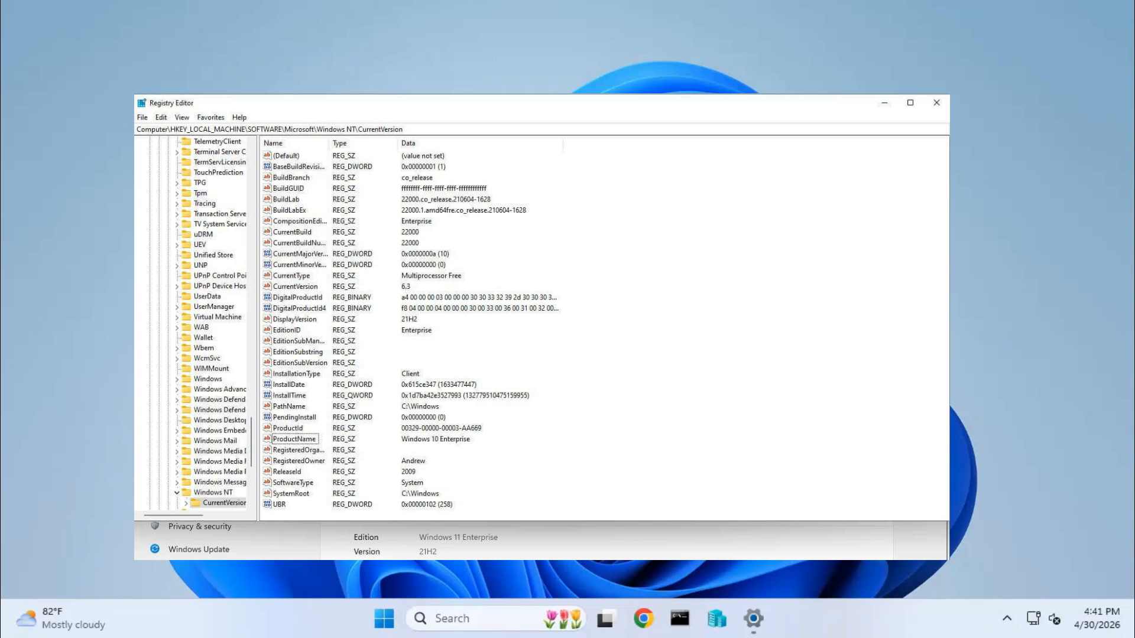
# Search Windows for regedit, try to open Registry Editor and close the resulting message
pyautogui.click(503, 467)
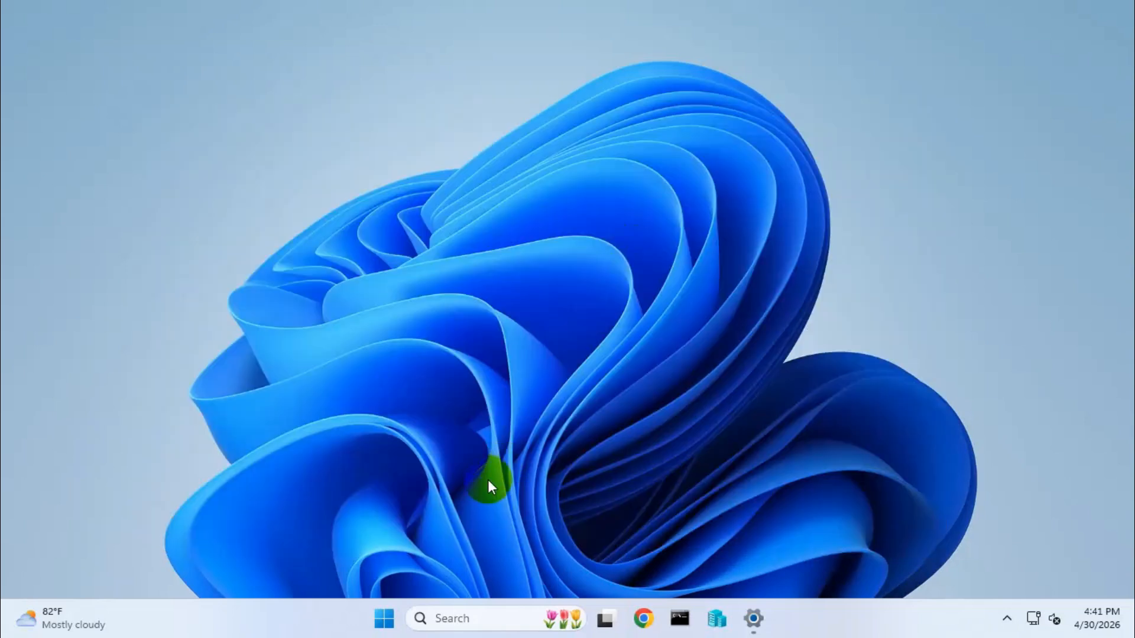
pyautogui.click(436, 616)
pyautogui.write('regedit')
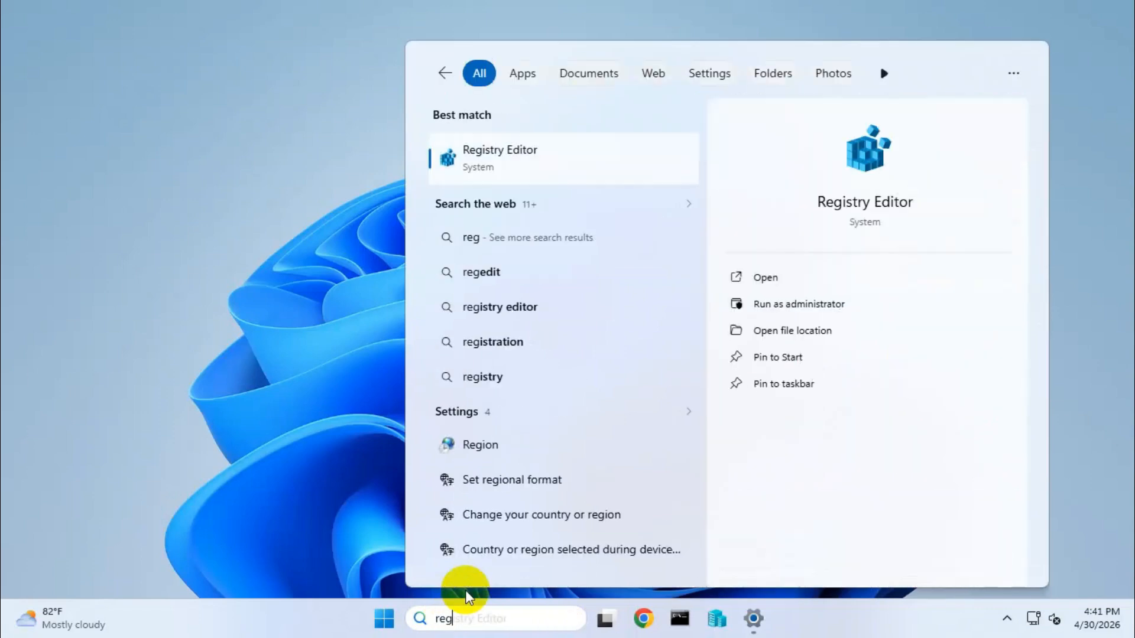
pyautogui.click(519, 160)
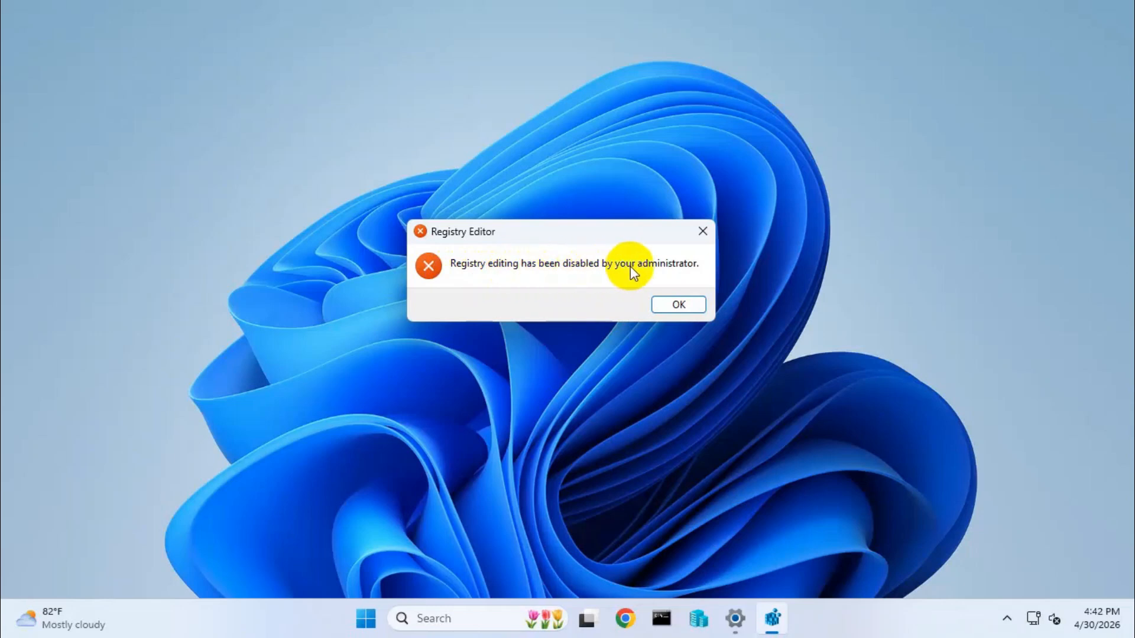
pyautogui.click(679, 304)
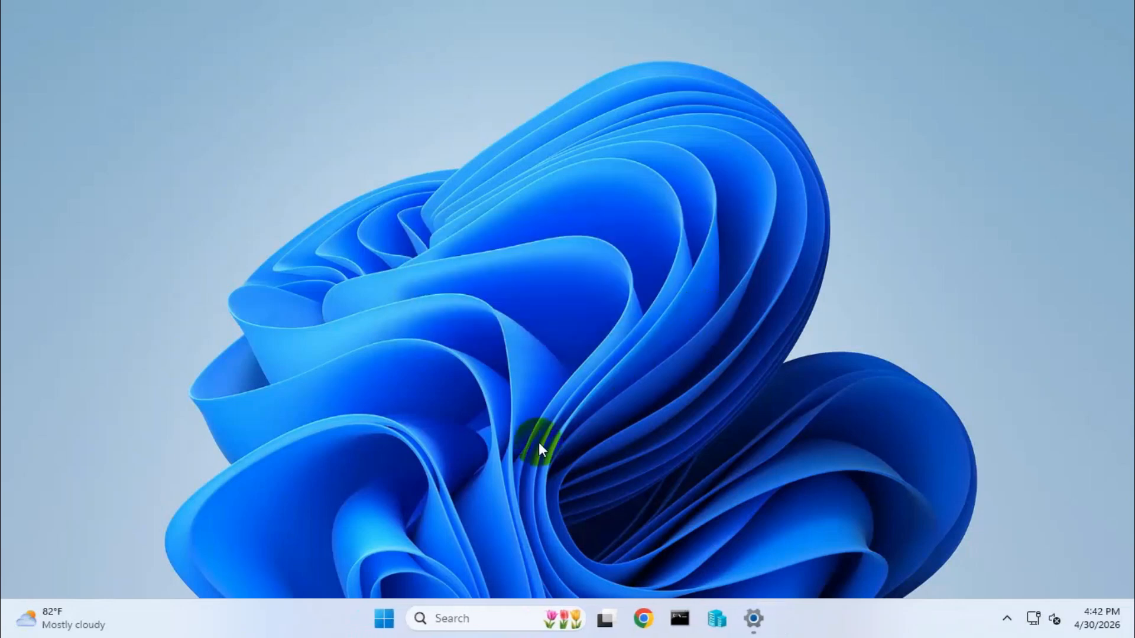
# Search Windows for gpedit and open the Local Group Policy Editor
pyautogui.click(461, 616)
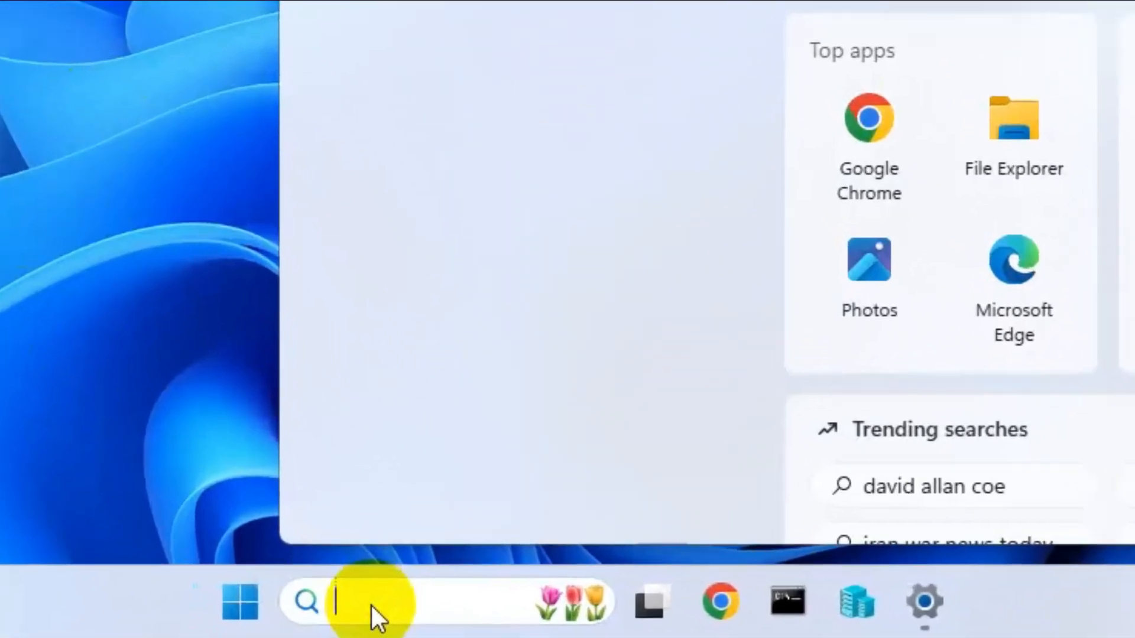
pyautogui.write('gpedit')
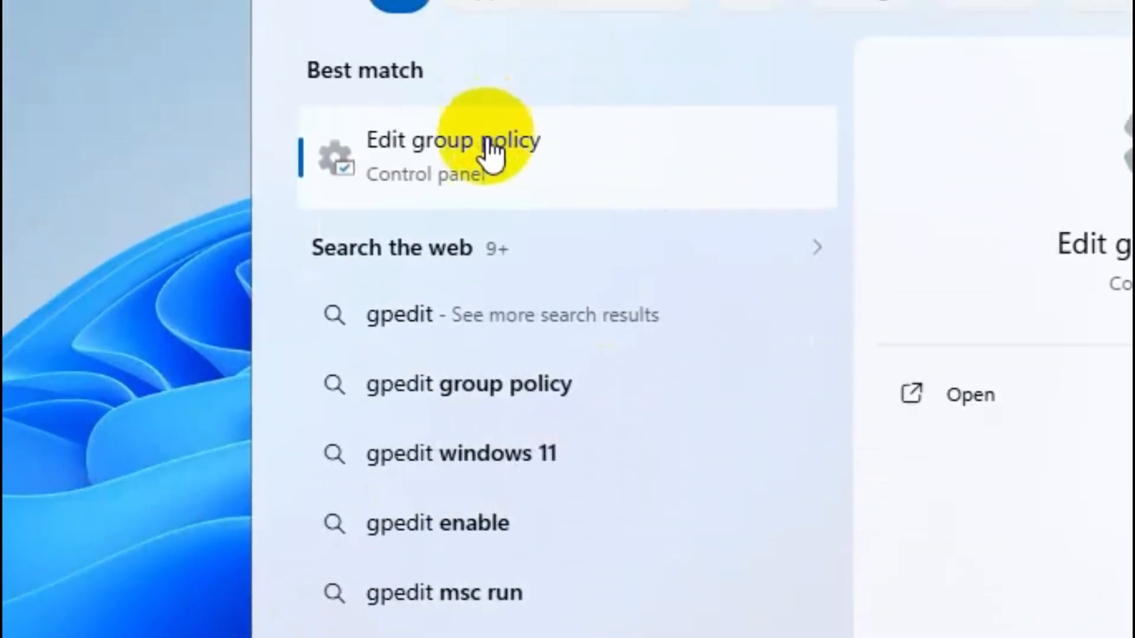
pyautogui.click(496, 147)
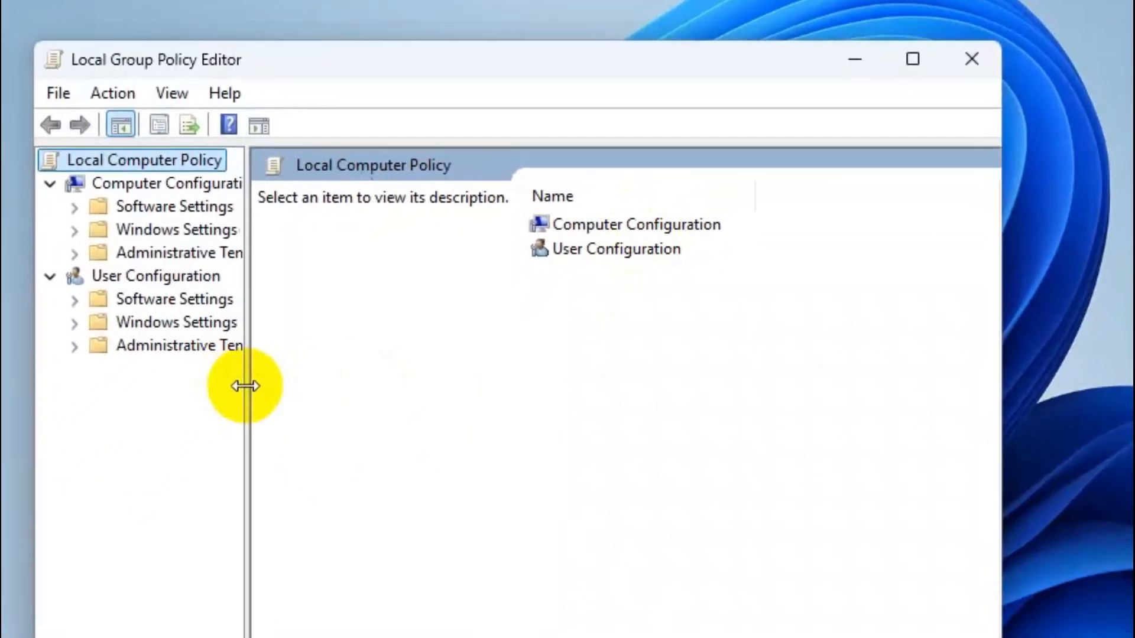
pyautogui.moveTo(243, 385); pyautogui.dragTo(355, 347)
# Expand Administrative Templates under User Configuration and open its System folder
pyautogui.click(214, 225)
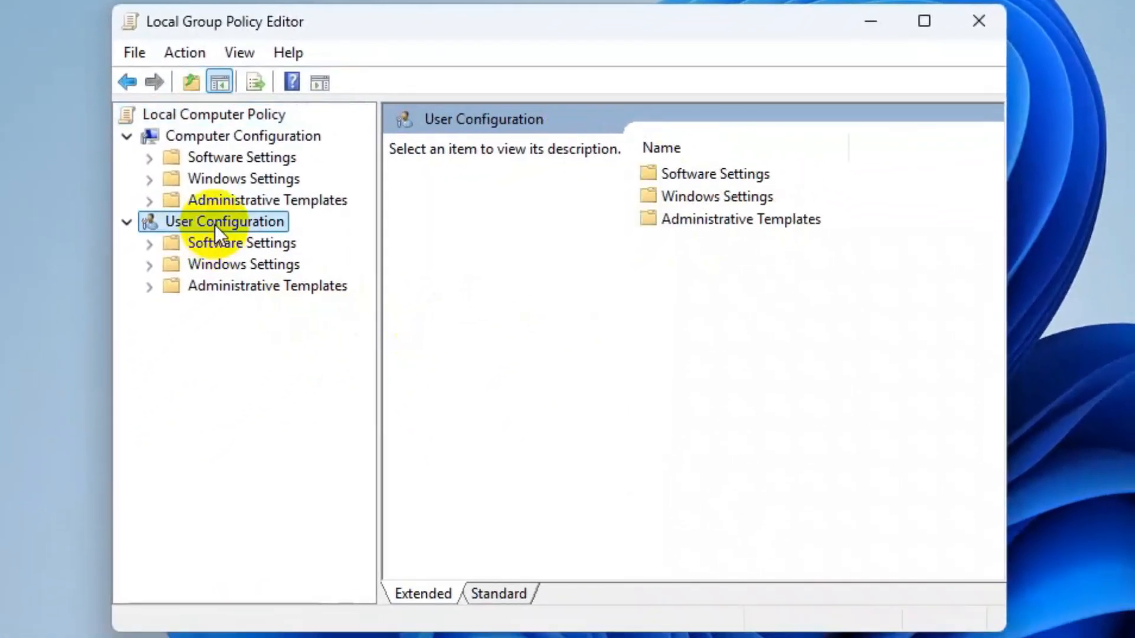
pyautogui.click(215, 289)
pyautogui.click(152, 289)
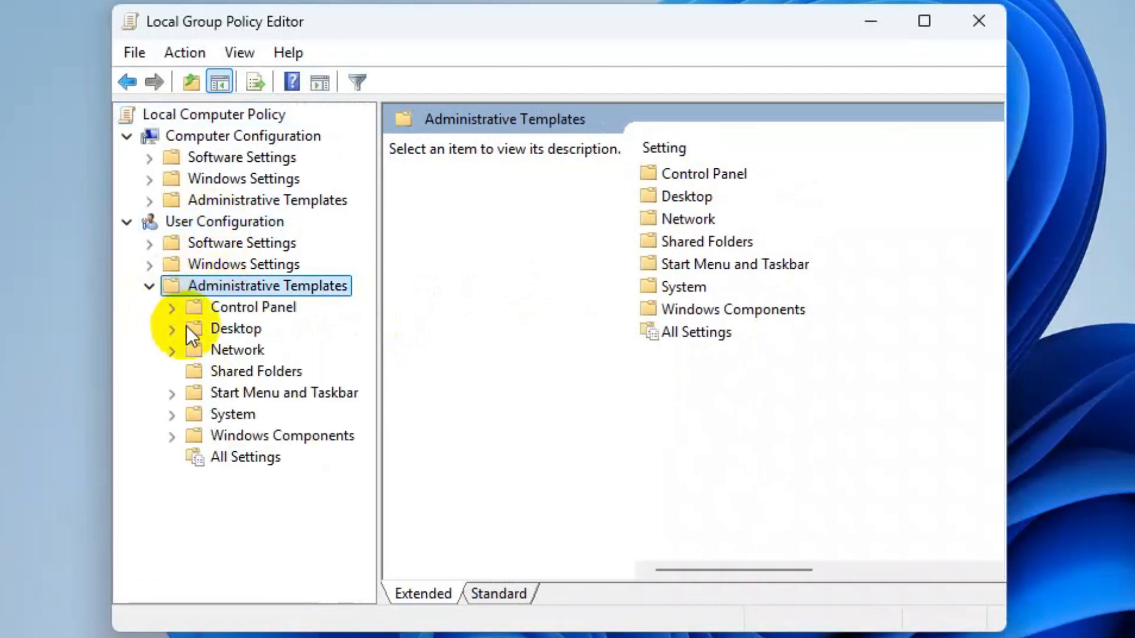
pyautogui.click(236, 414)
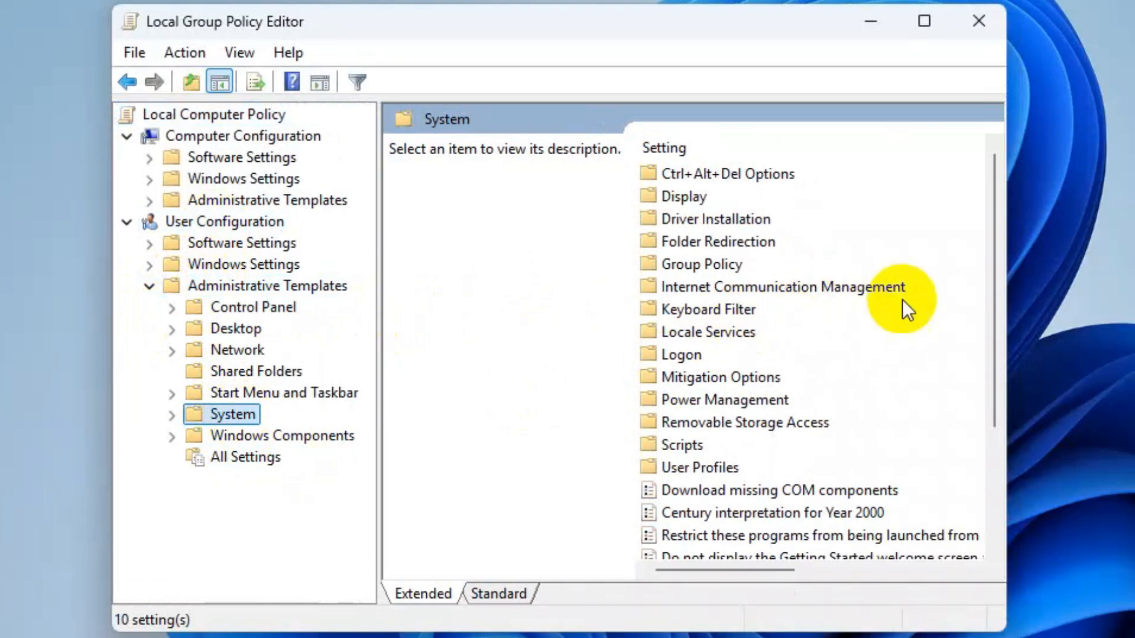
# Set the "Prevent access to registry editing tools" policy to Not Configured, apply it and close the policy editor
pyautogui.scroll(-1, 914, 301)
pyautogui.scroll(-2, 913, 302)
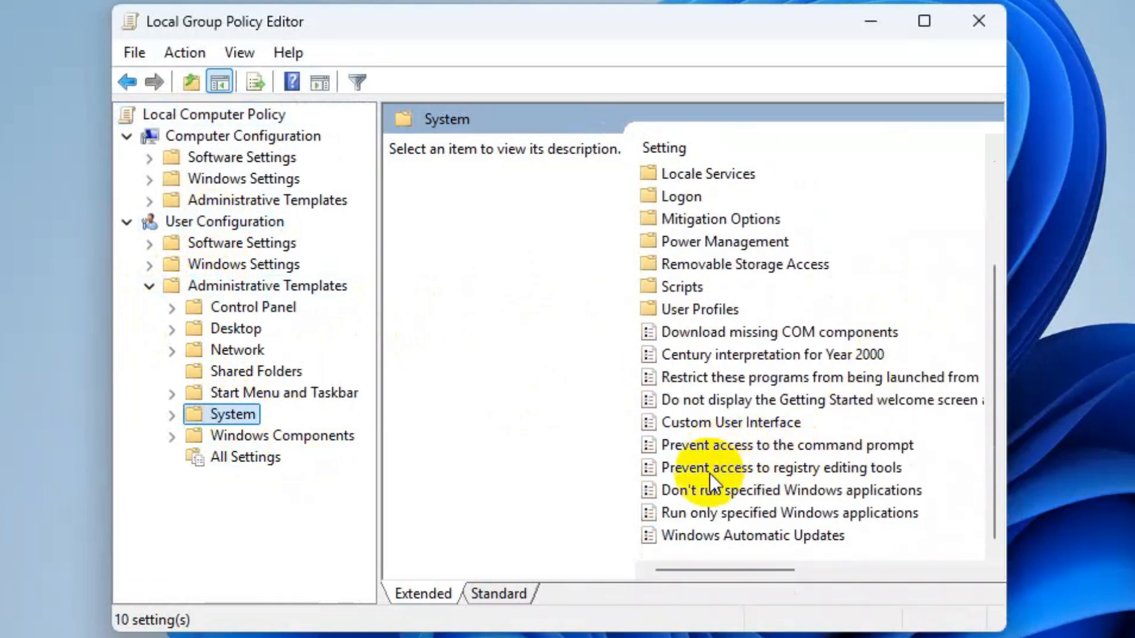
pyautogui.click(710, 472)
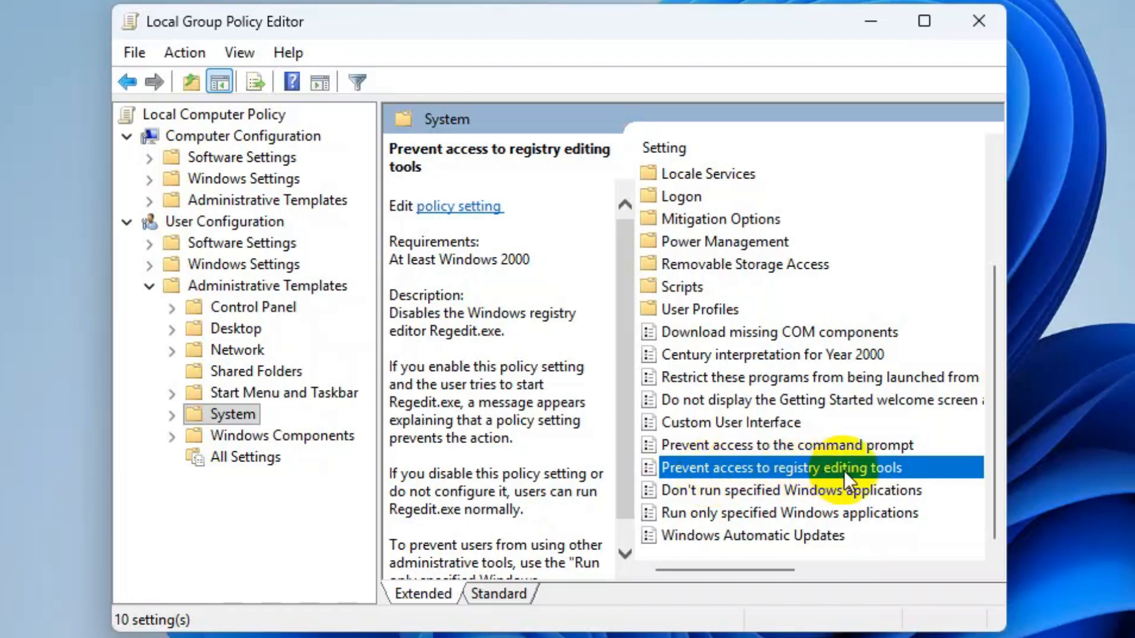
pyautogui.moveTo(743, 564); pyautogui.dragTo(851, 553)
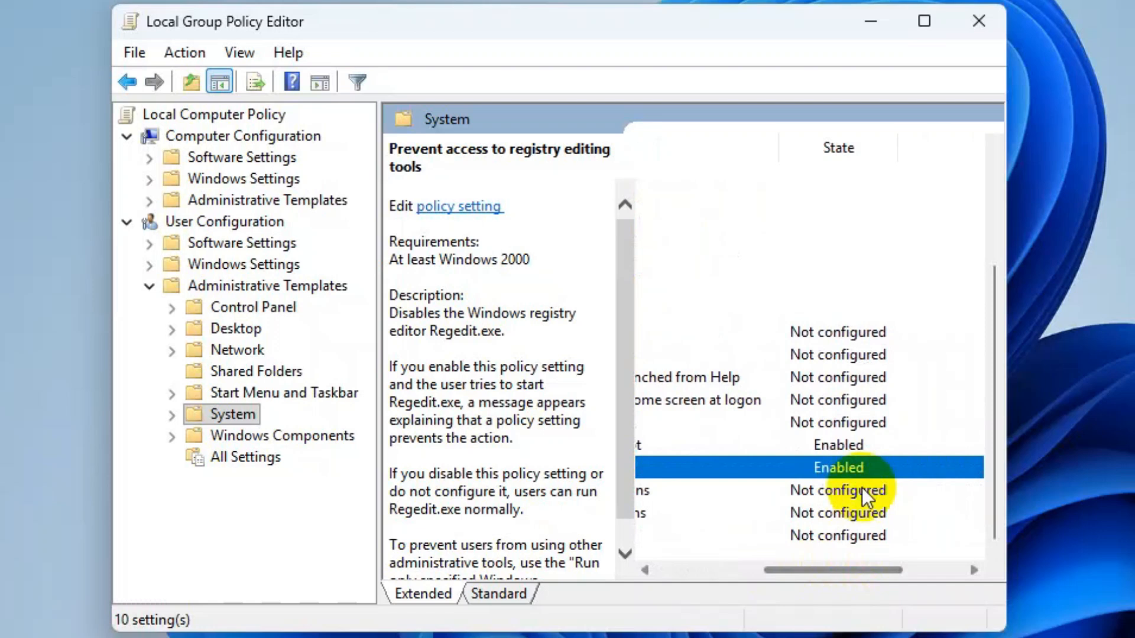
pyautogui.rightClick(758, 463)
pyautogui.click(810, 478)
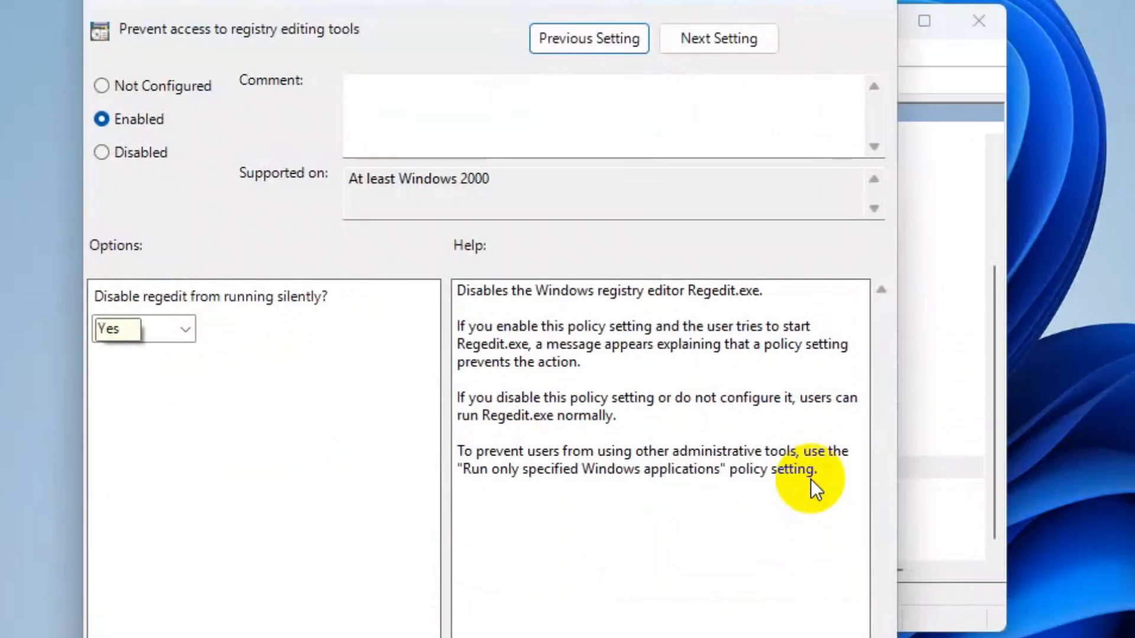
pyautogui.moveTo(444, 5); pyautogui.dragTo(544, 0)
pyautogui.click(204, 36)
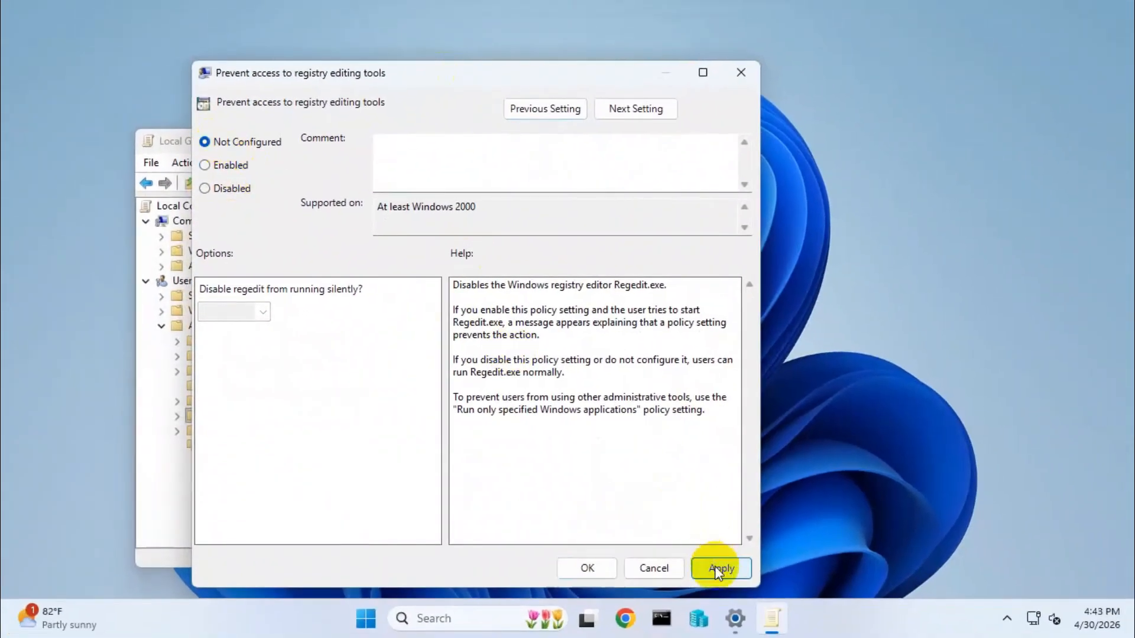
pyautogui.click(715, 567)
pyautogui.click(585, 568)
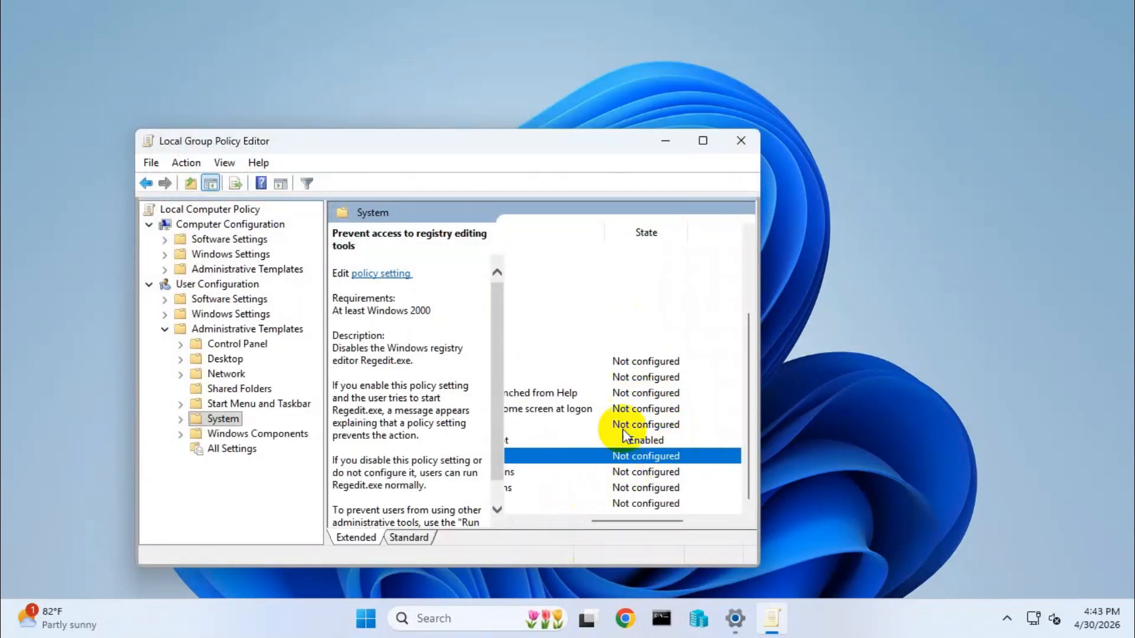
pyautogui.click(741, 142)
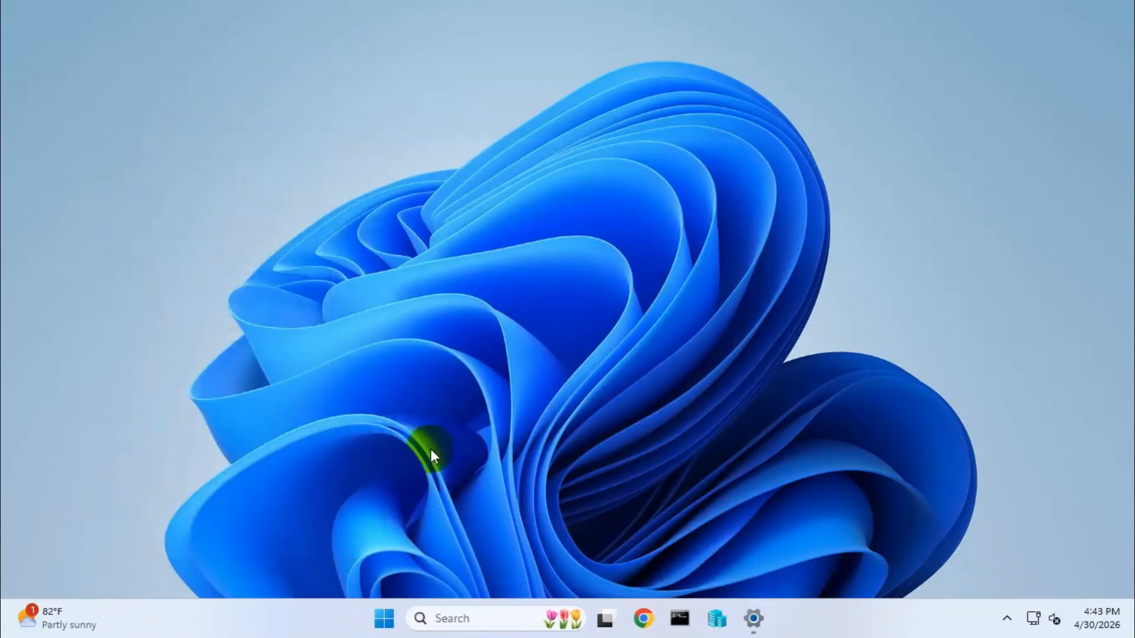
# Force a Group Policy refresh by running gpupdate /force from the Run dialog
pyautogui.rightClick(384, 619)
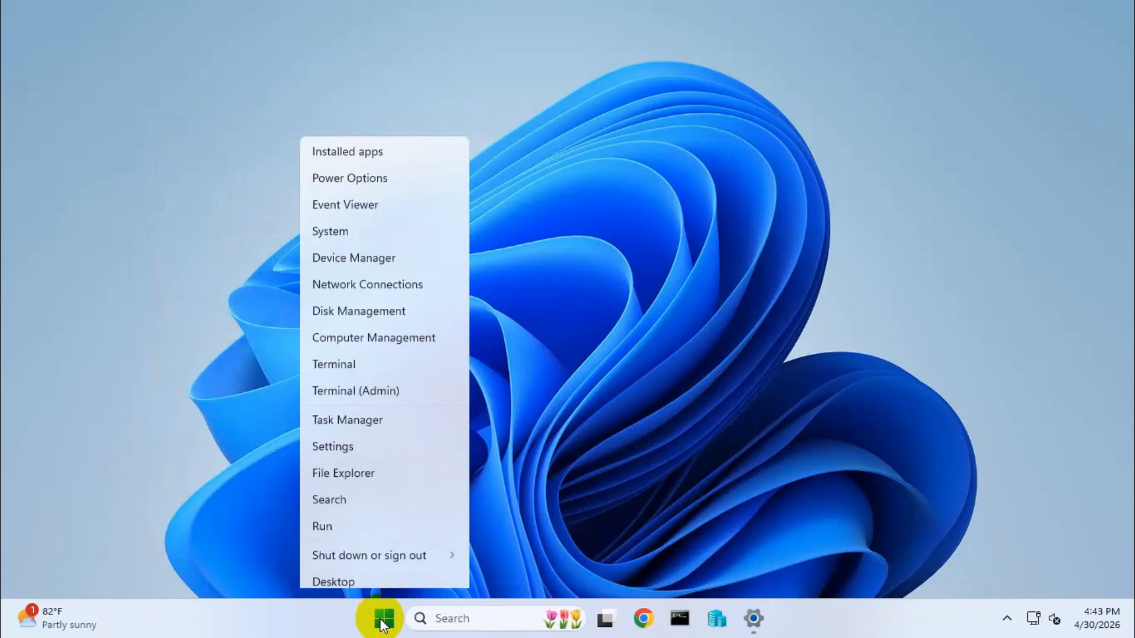
pyautogui.click(328, 514)
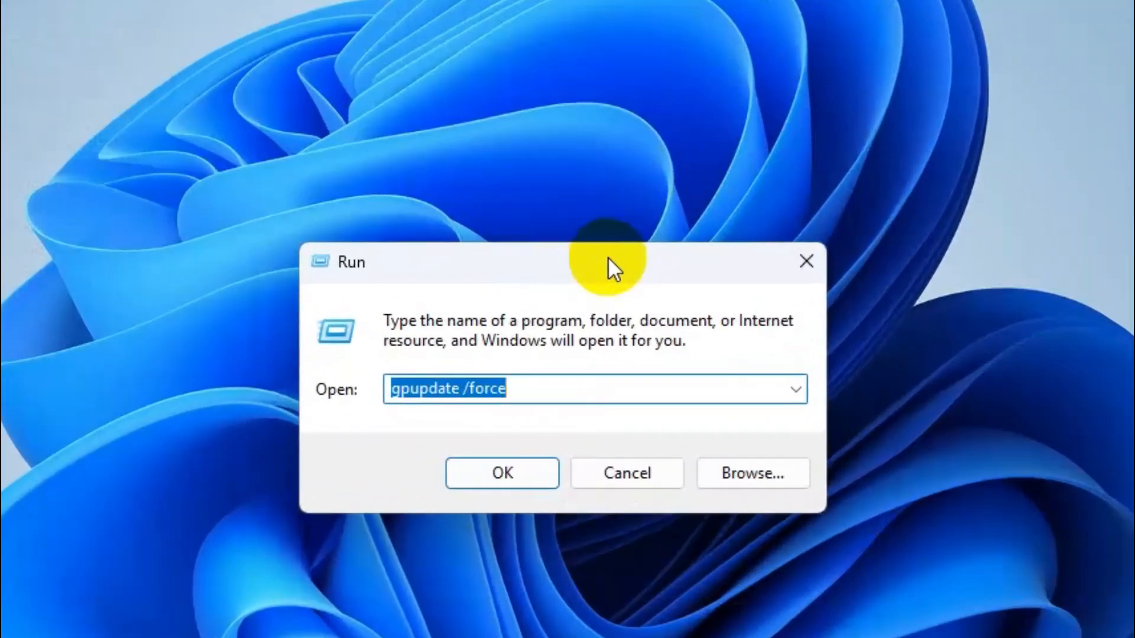
pyautogui.press('BackSpace')
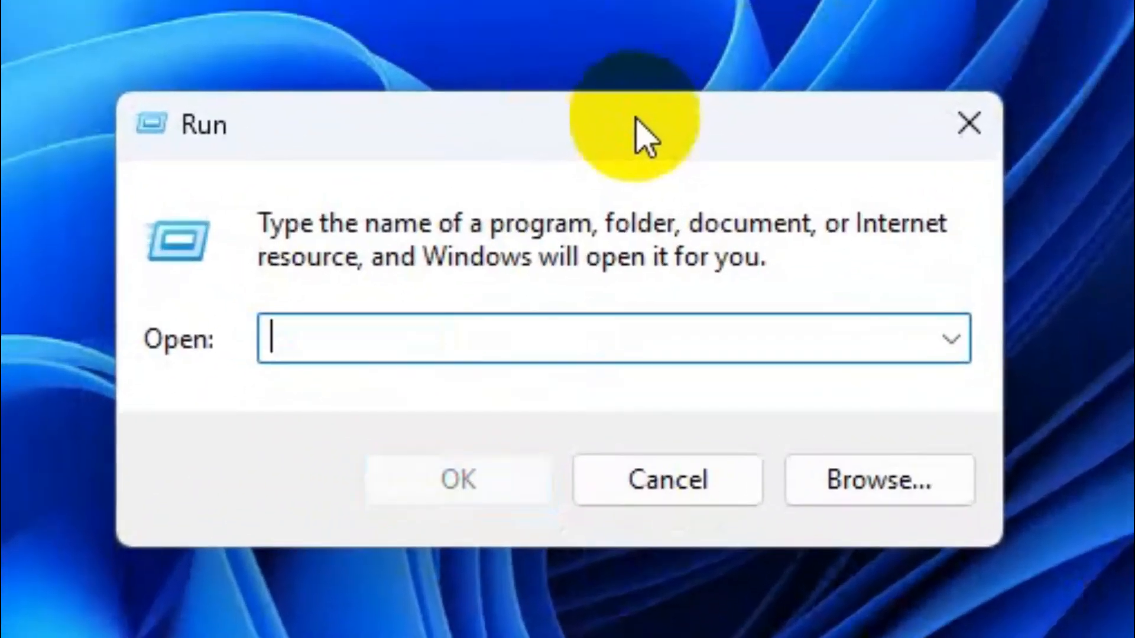
pyautogui.write('gpu')
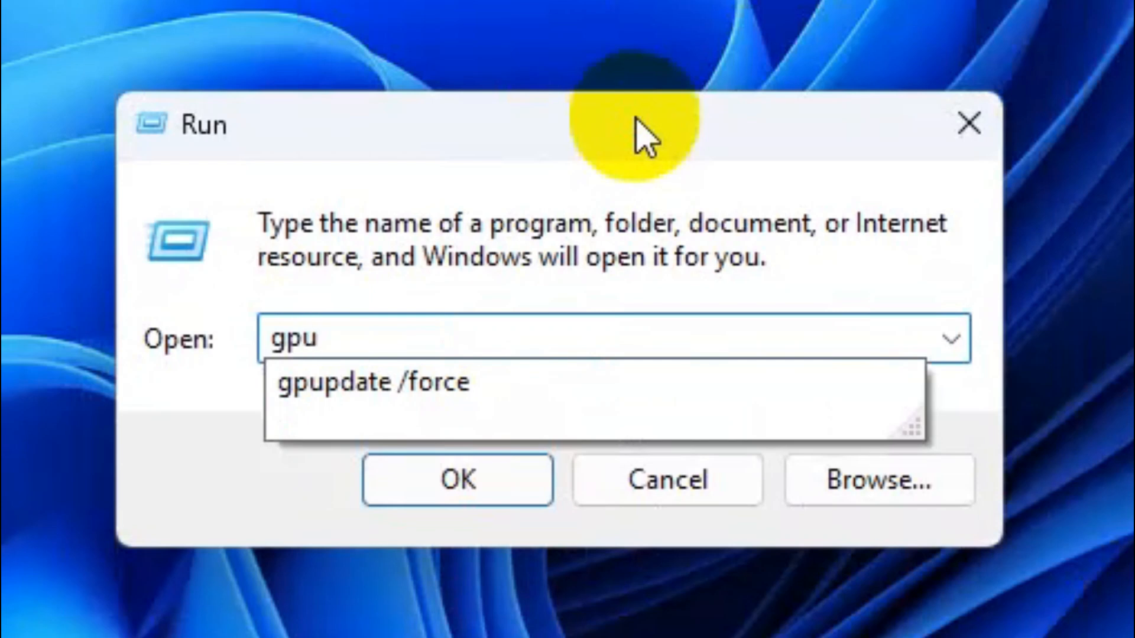
pyautogui.write('pdate /force')
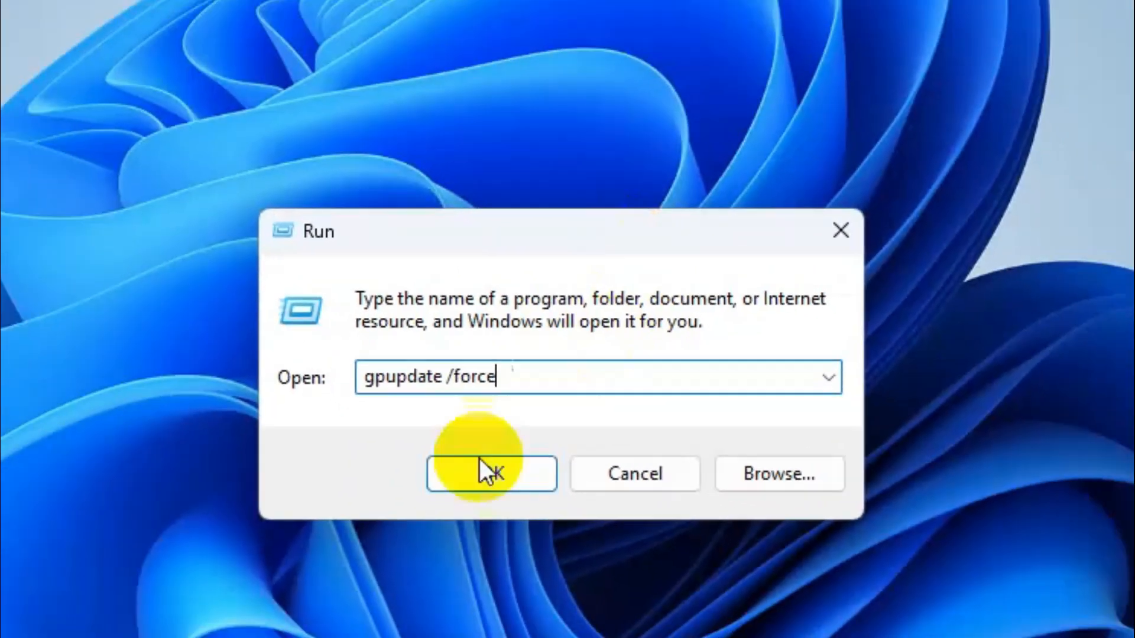
pyautogui.click(484, 470)
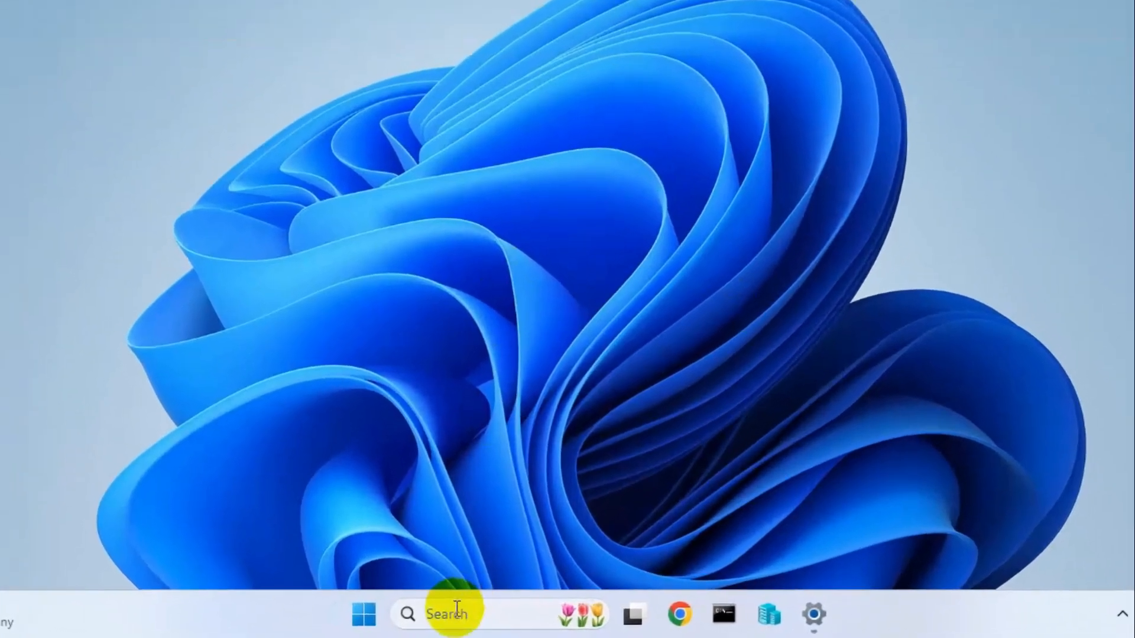
# Search Windows for regedit and open Registry Editor as administrator
pyautogui.click(450, 618)
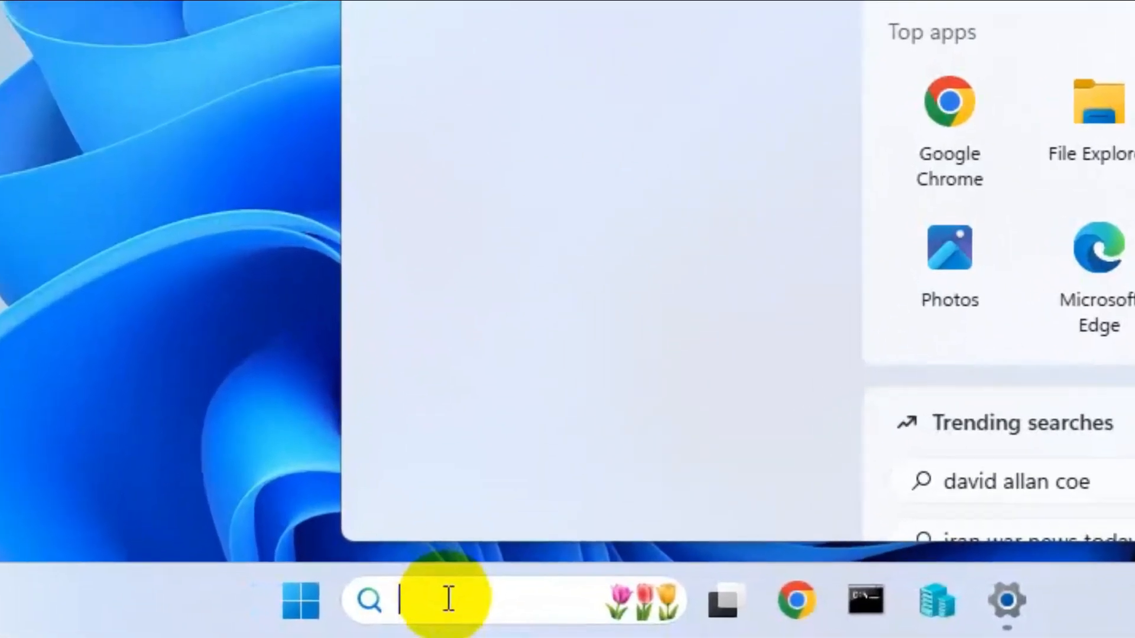
pyautogui.write('re')
pyautogui.write('gedit')
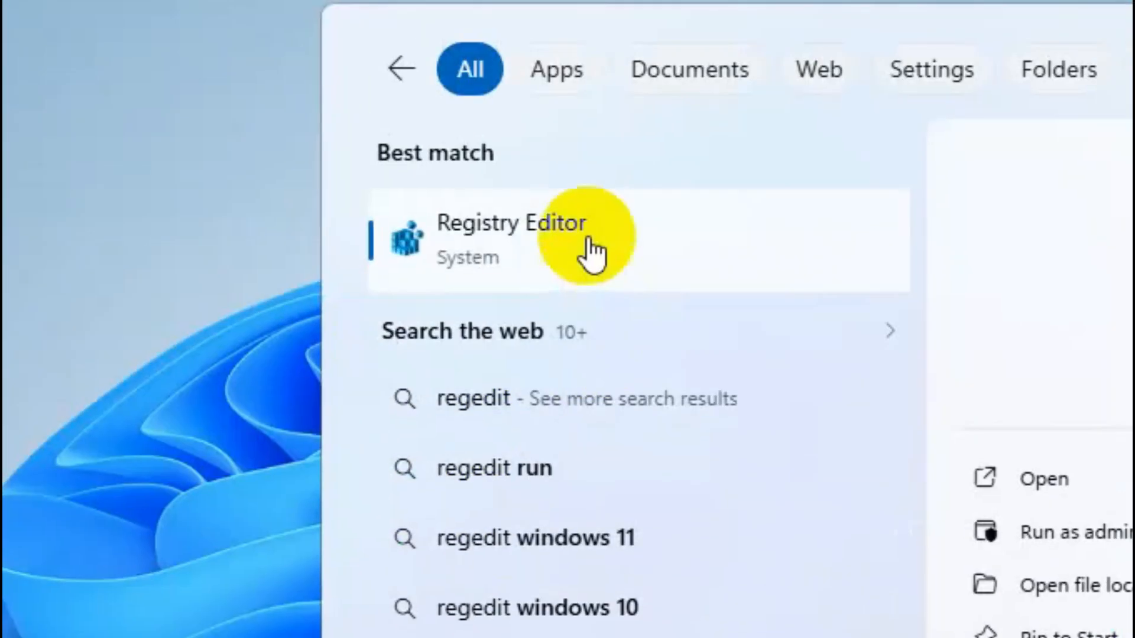
pyautogui.click(587, 234)
pyautogui.rightClick(588, 236)
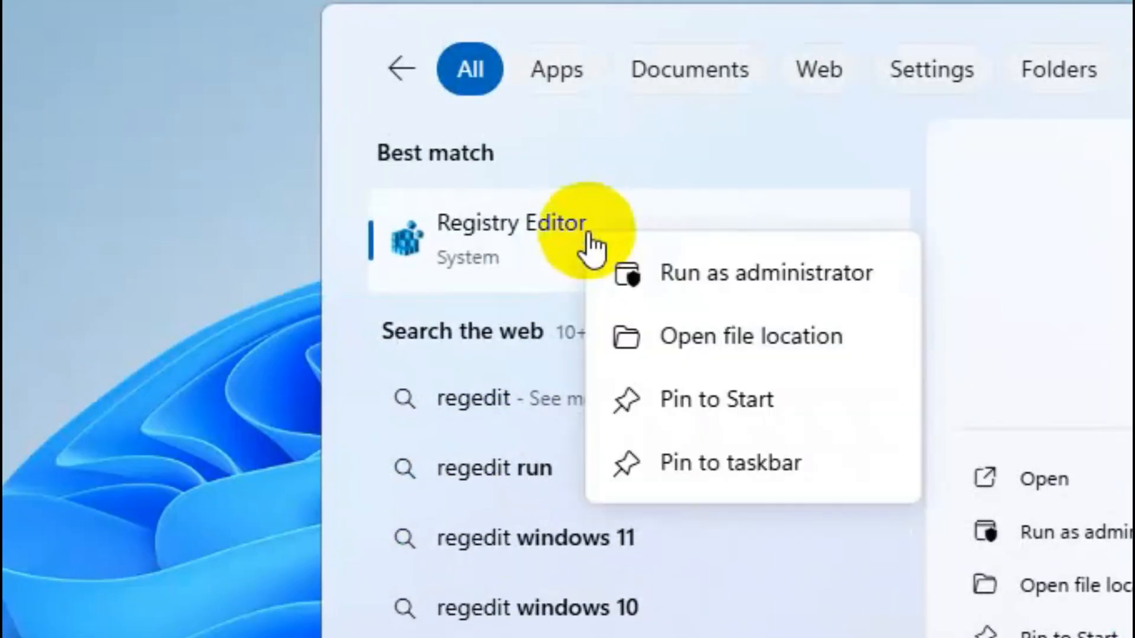
pyautogui.click(684, 278)
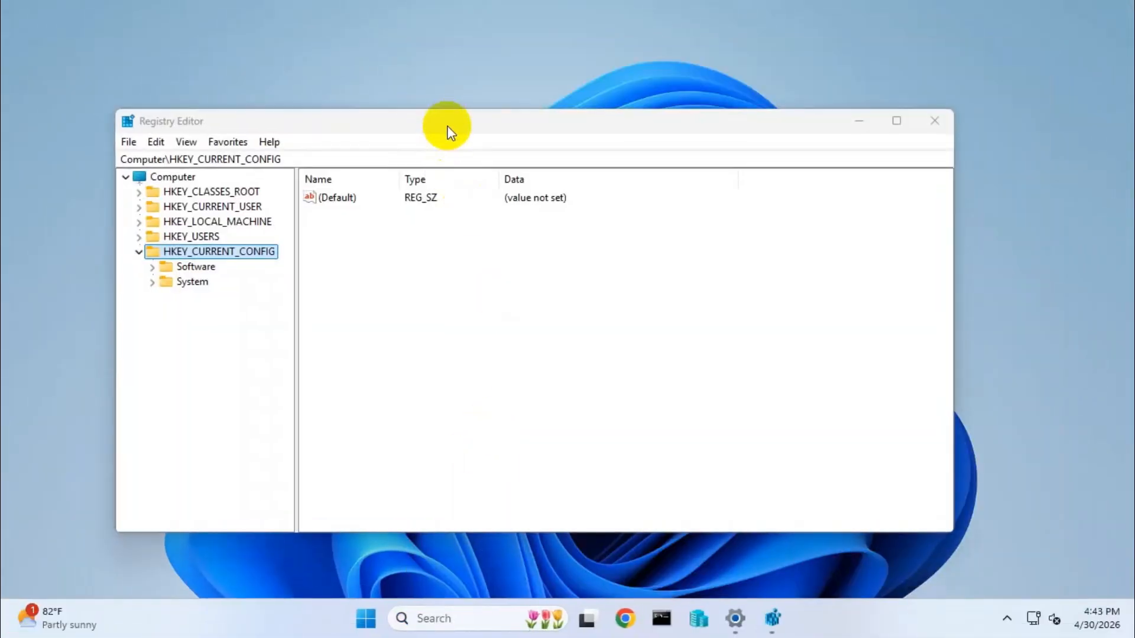
pyautogui.moveTo(447, 125); pyautogui.dragTo(540, 98)
# Expand HKEY_LOCAL_MACHINE and its SOFTWARE key in the registry tree
pyautogui.click(233, 226)
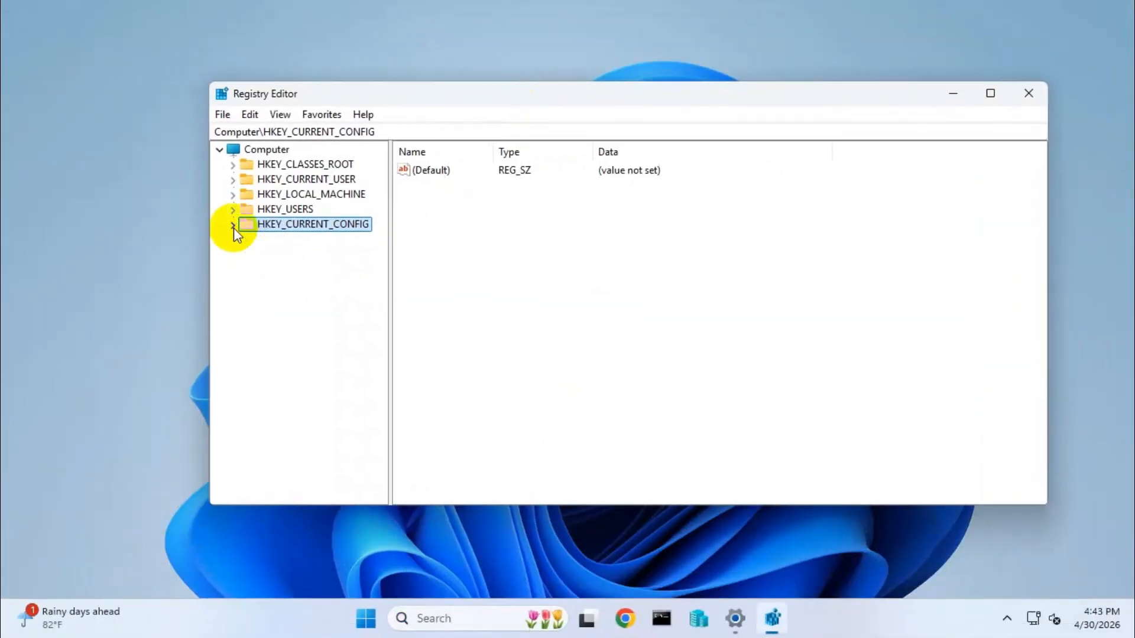
pyautogui.click(258, 201)
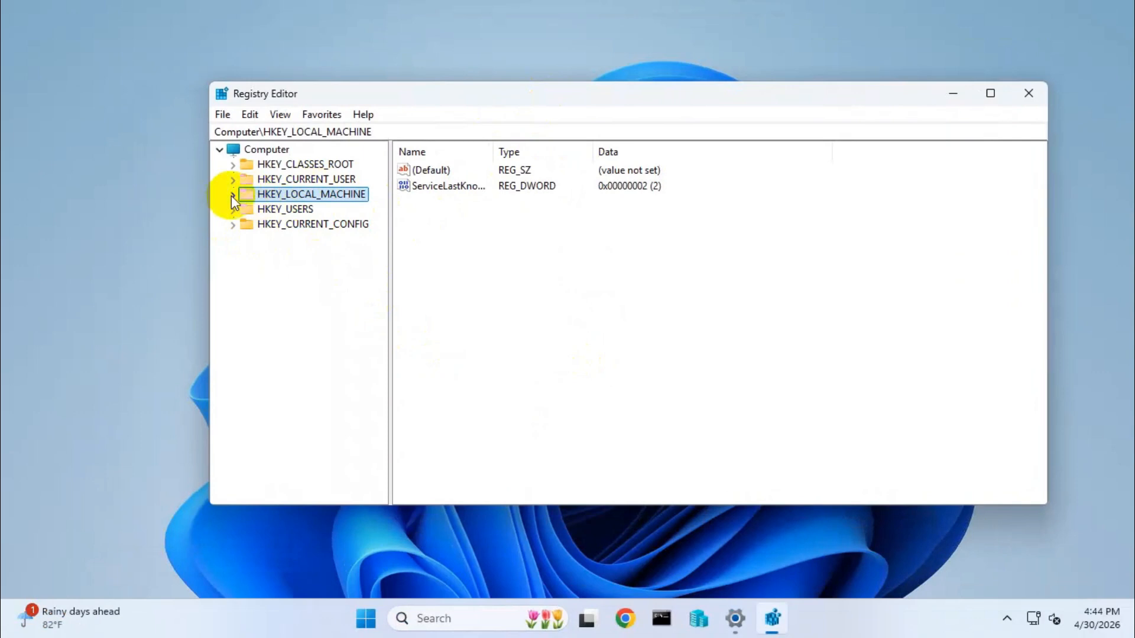
pyautogui.click(233, 195)
pyautogui.click(246, 269)
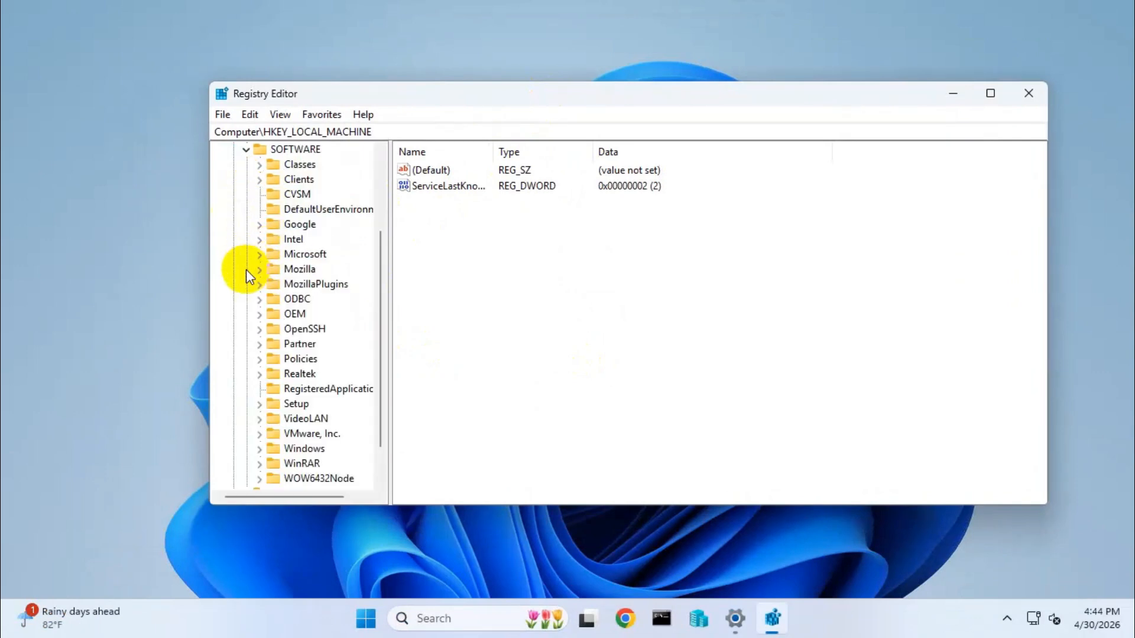
# Expand Mozilla and NativeMessagingHosts under SOFTWARE and select the com.microsoft.defender.browser_extension.native_message_host key
pyautogui.click(286, 271)
pyautogui.click(259, 270)
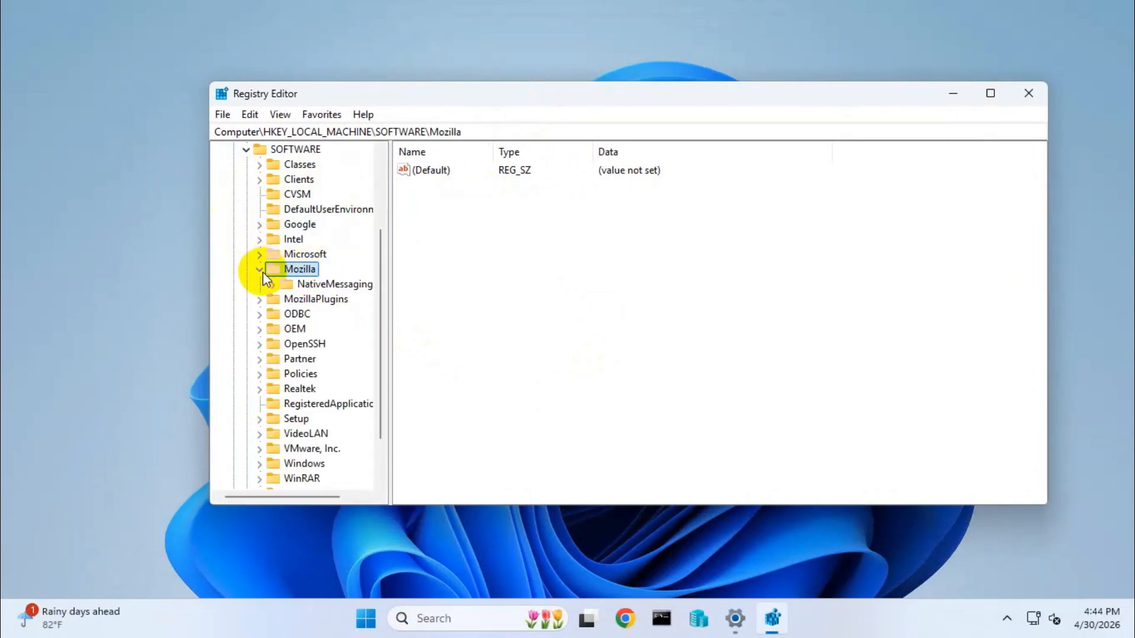
pyautogui.click(313, 290)
pyautogui.click(272, 285)
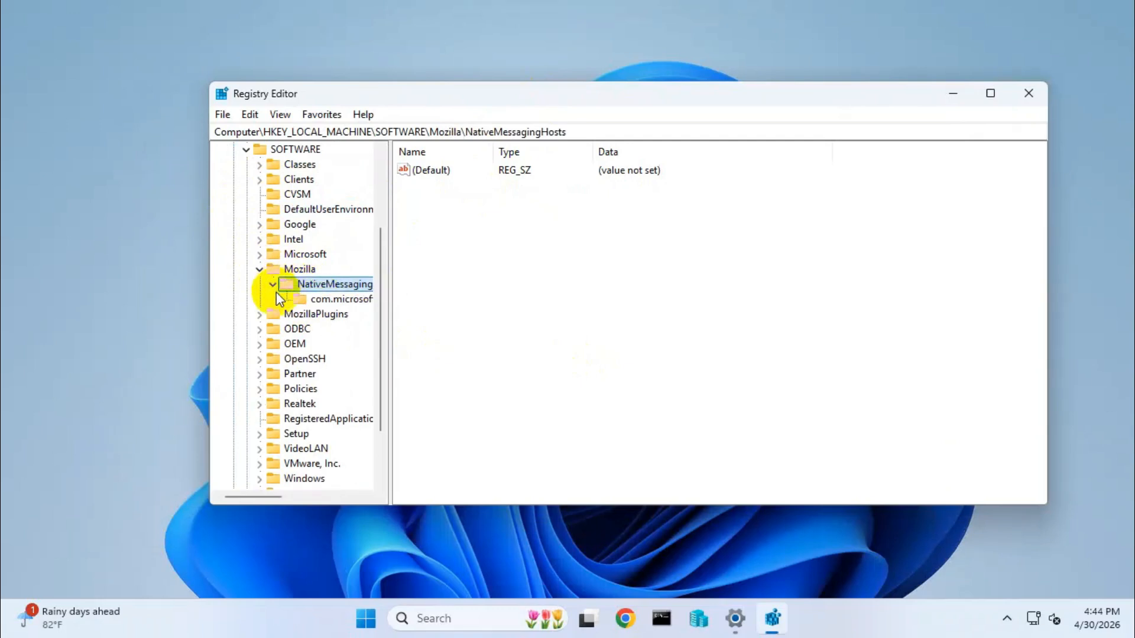
pyautogui.click(317, 299)
# Open the advanced security settings from the permissions of the NativeMessagingHosts key under Mozilla
pyautogui.rightClick(333, 303)
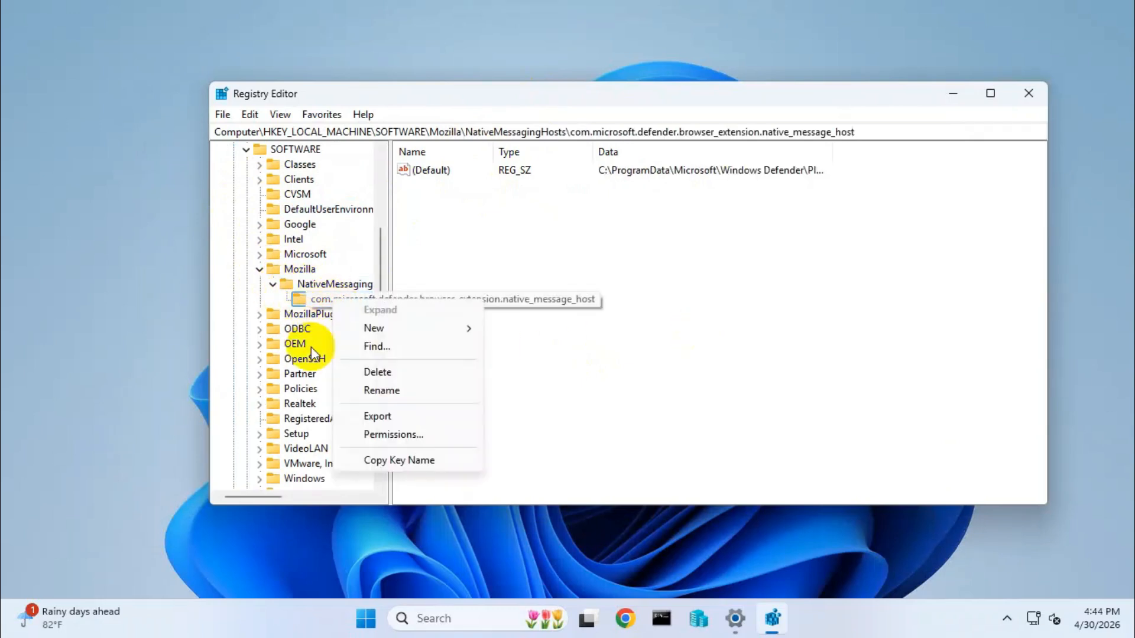
pyautogui.click(451, 269)
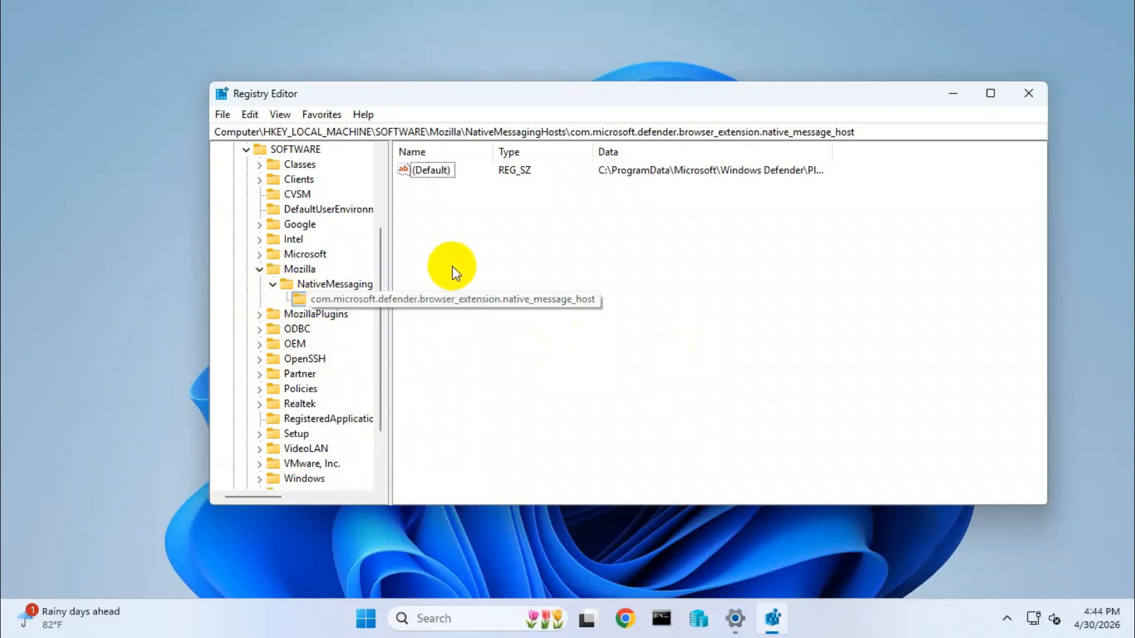
pyautogui.click(333, 283)
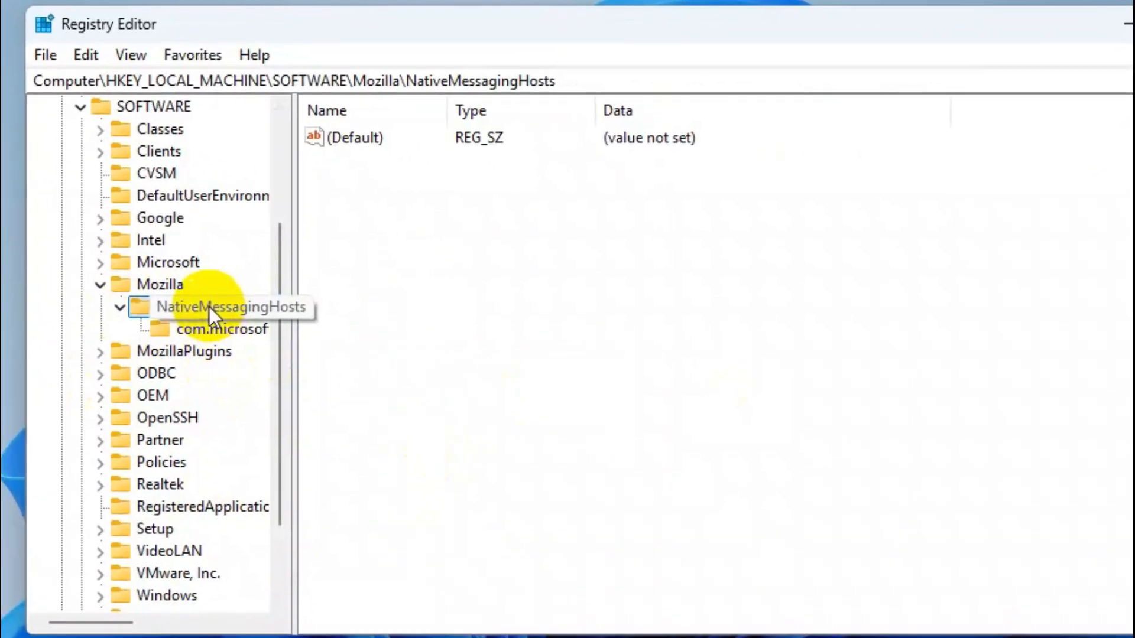
pyautogui.rightClick(311, 288)
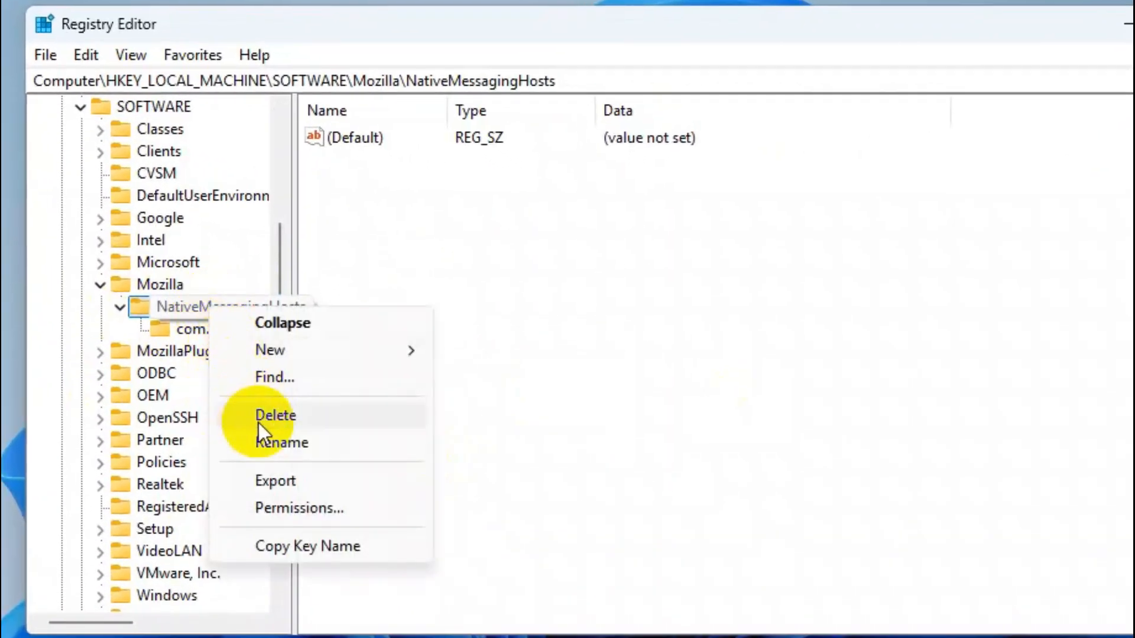
pyautogui.click(299, 508)
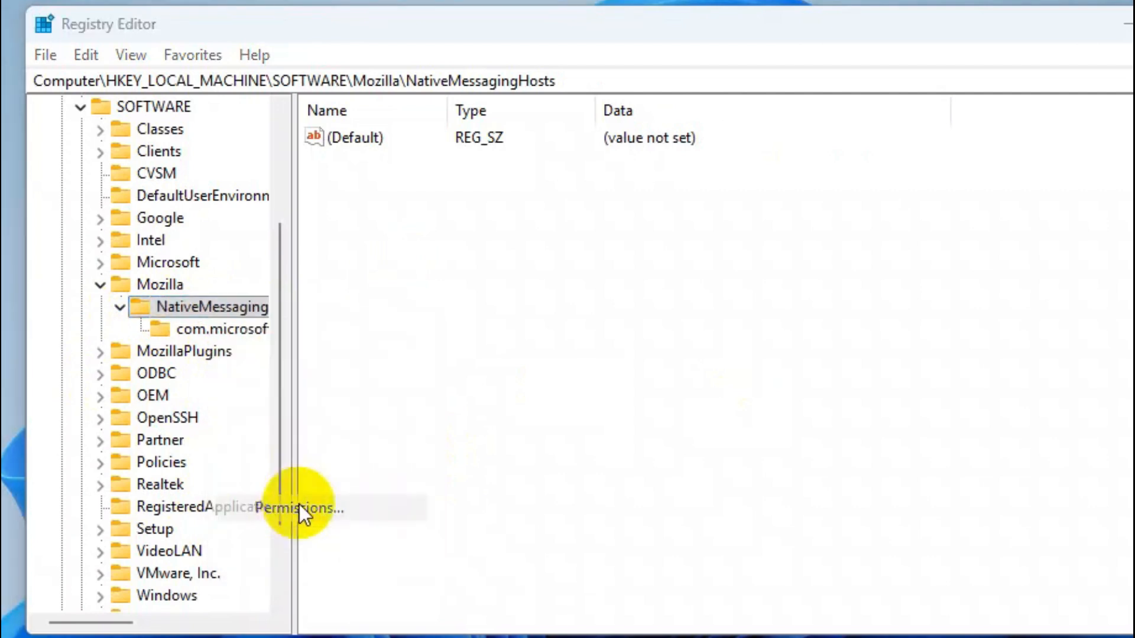
pyautogui.moveTo(272, 134); pyautogui.dragTo(342, 59)
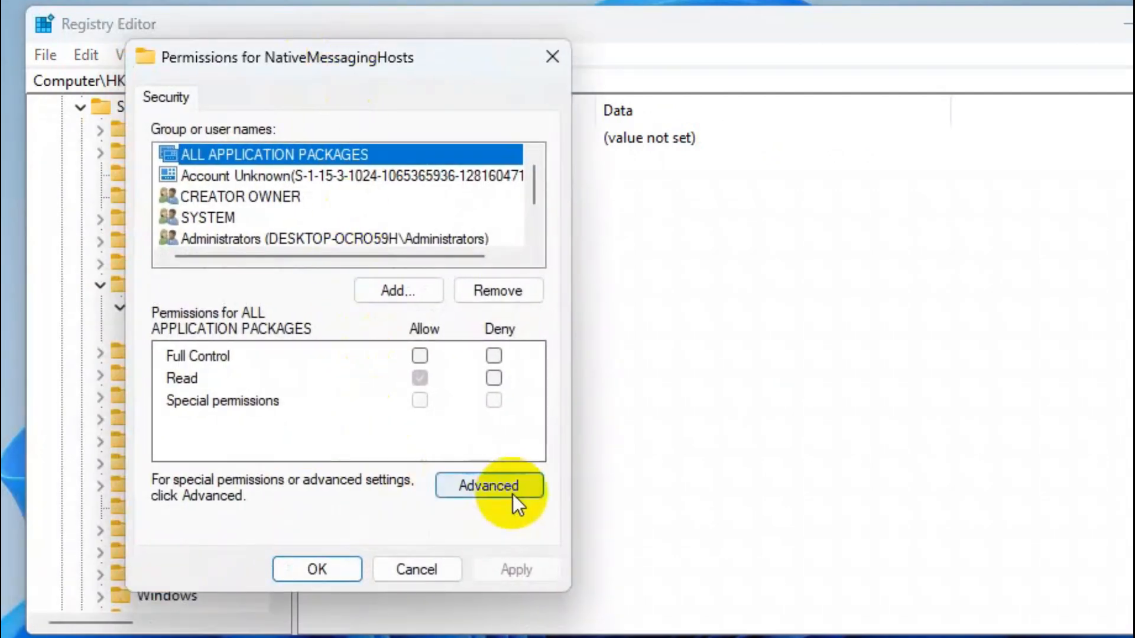
pyautogui.click(488, 486)
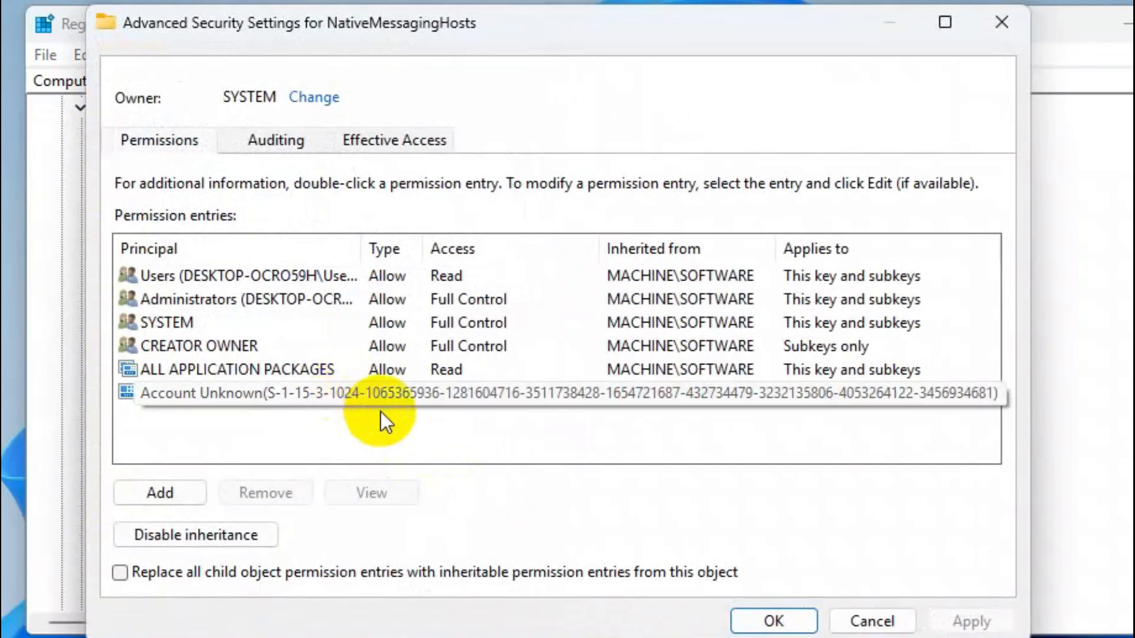
# Change the owner of the NativeMessagingHosts key to Everyone, checking the entered name
pyautogui.click(313, 97)
pyautogui.write('everyone')
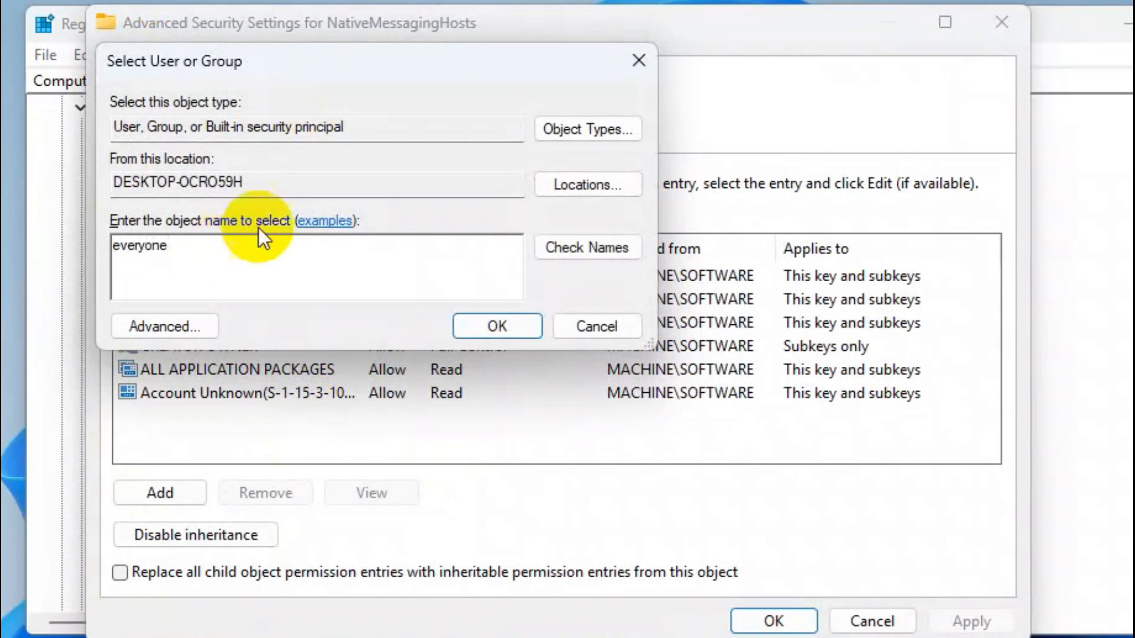
pyautogui.click(590, 246)
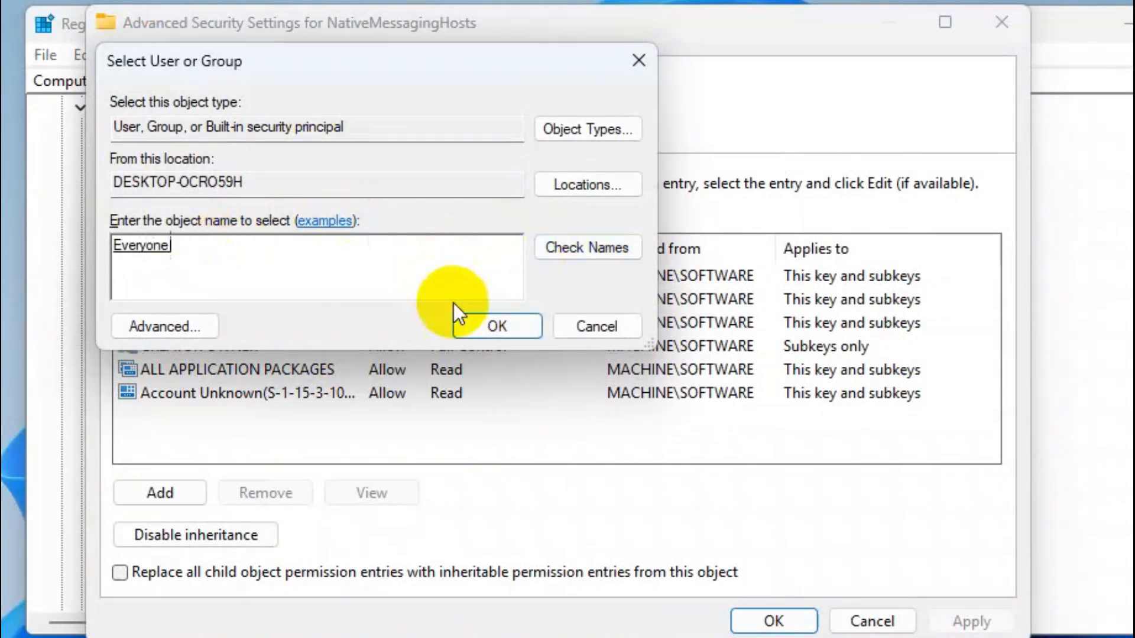
pyautogui.click(477, 321)
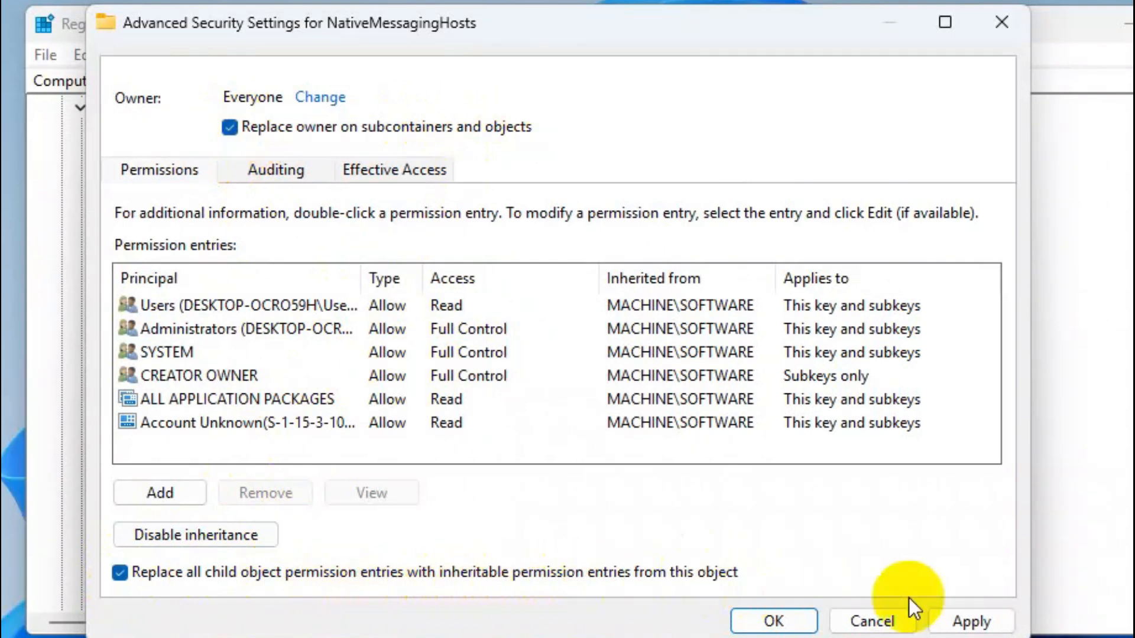
# Apply owner replacement on subcontainers and inheritable permission replacement on all child objects of NativeMessagingHosts, and close both permission dialogs
pyautogui.click(972, 620)
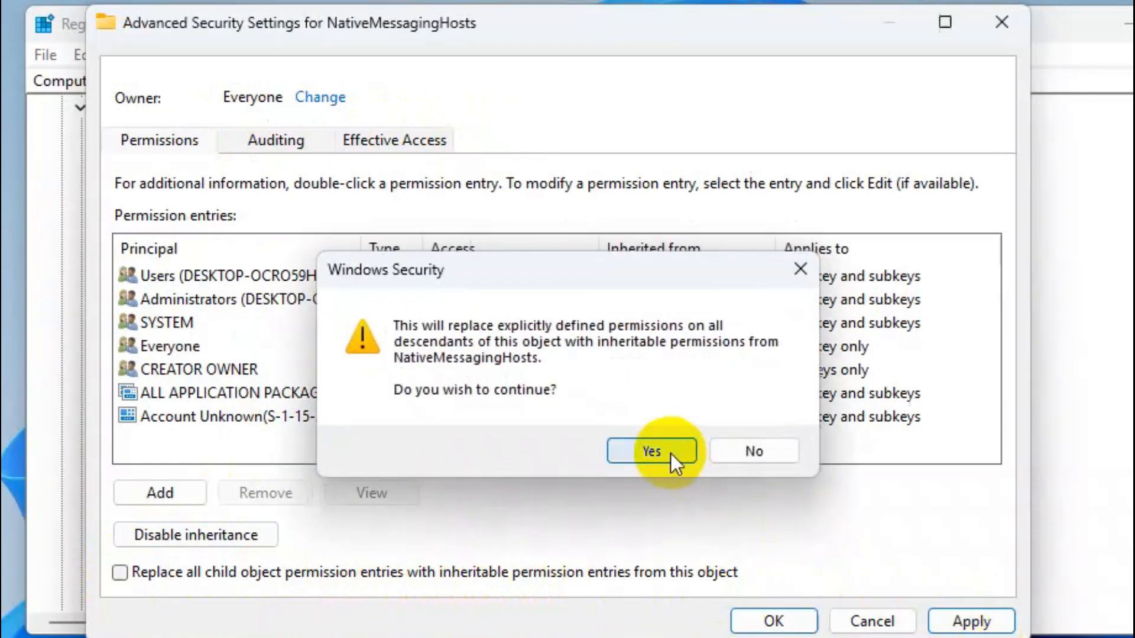
pyautogui.click(670, 453)
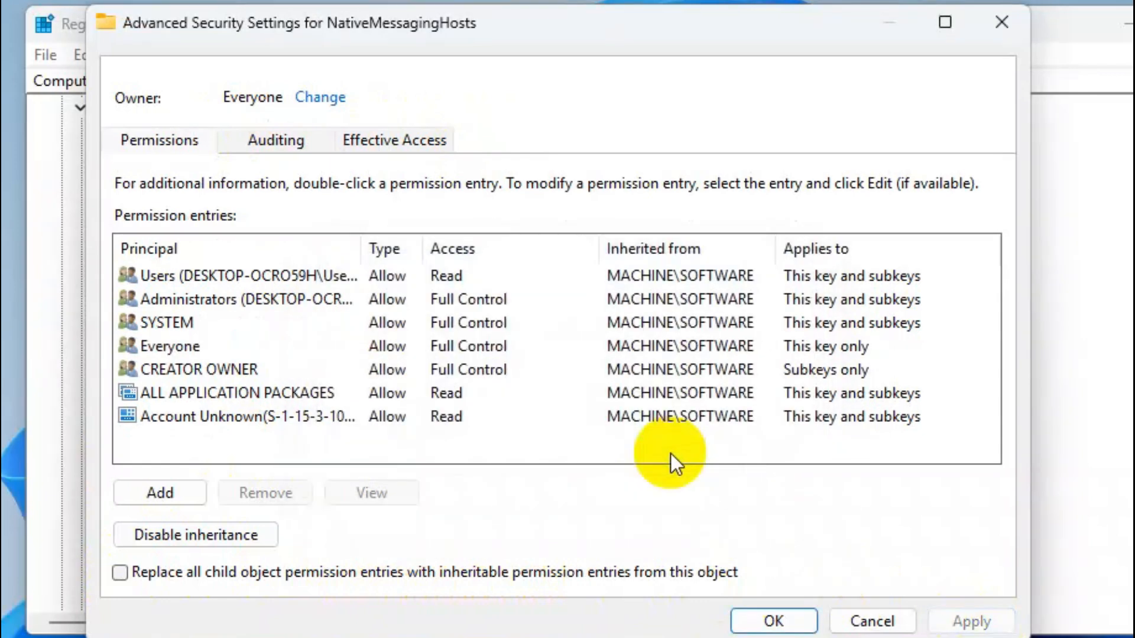
pyautogui.click(775, 621)
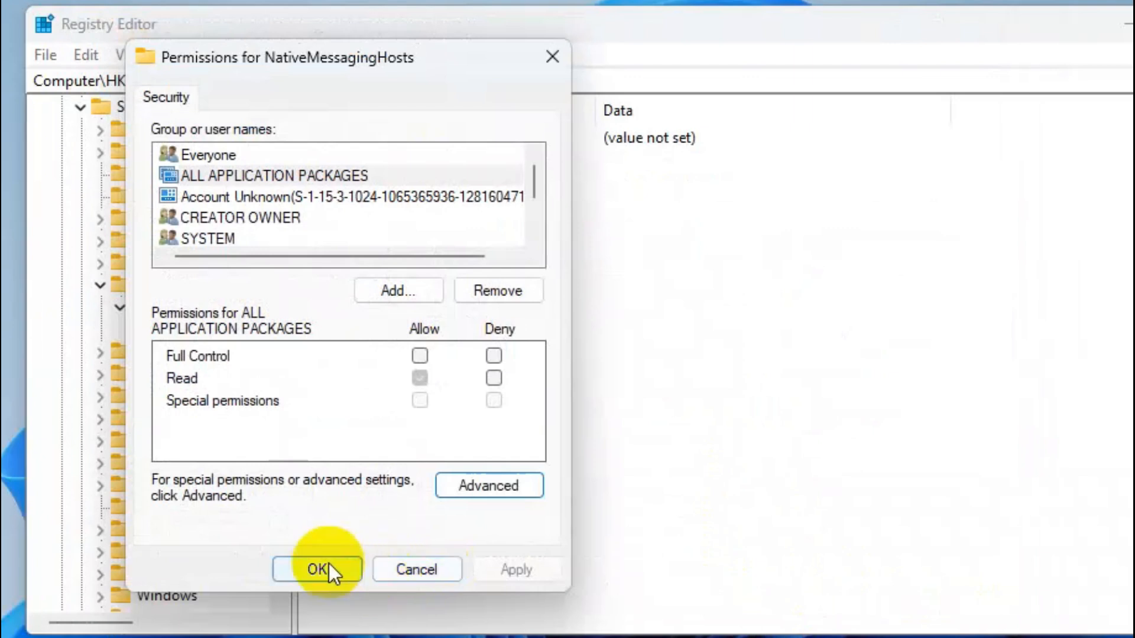
pyautogui.click(319, 570)
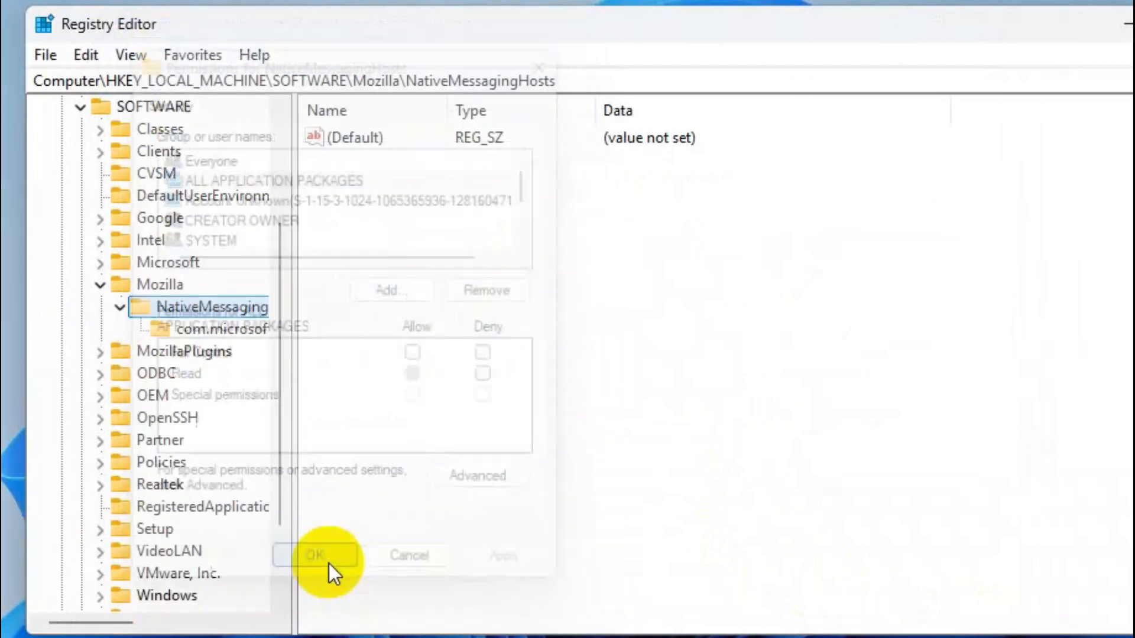
# Permanently delete the com.microsoft.defender.browser_extension.native_message_host key under NativeMessagingHosts and close Registry Editor
pyautogui.click(198, 327)
pyautogui.rightClick(195, 330)
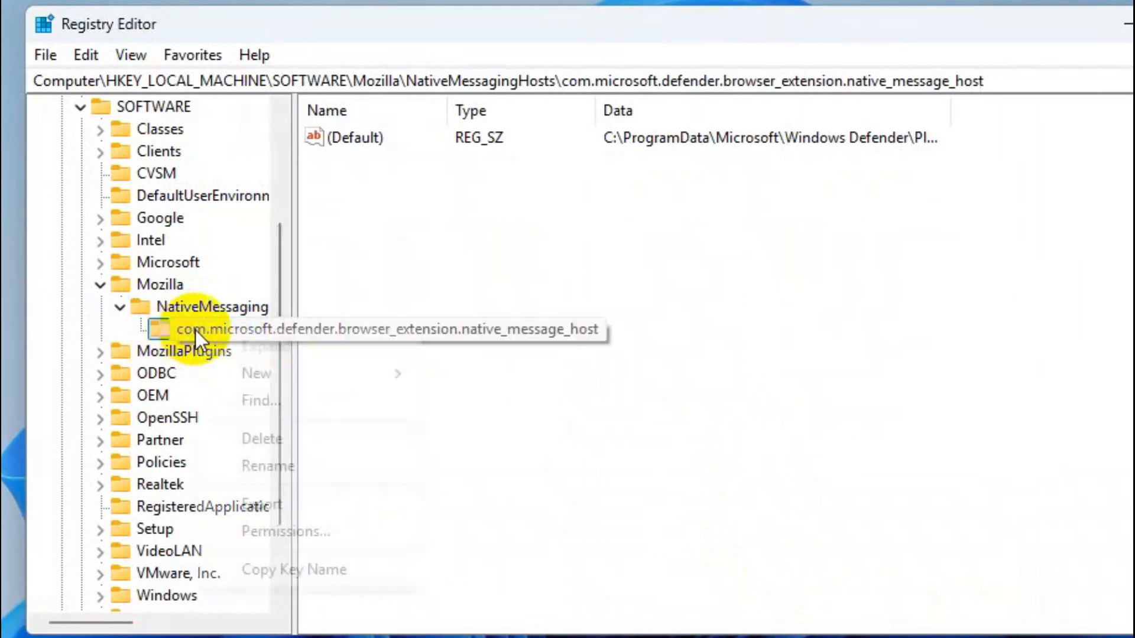
pyautogui.click(281, 439)
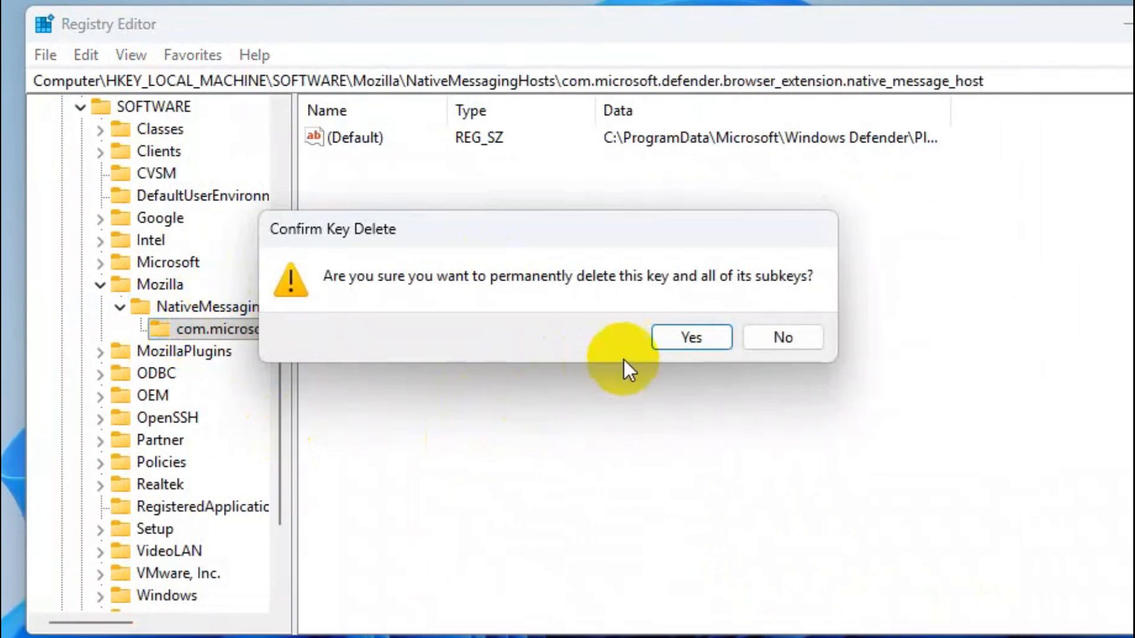
pyautogui.click(687, 337)
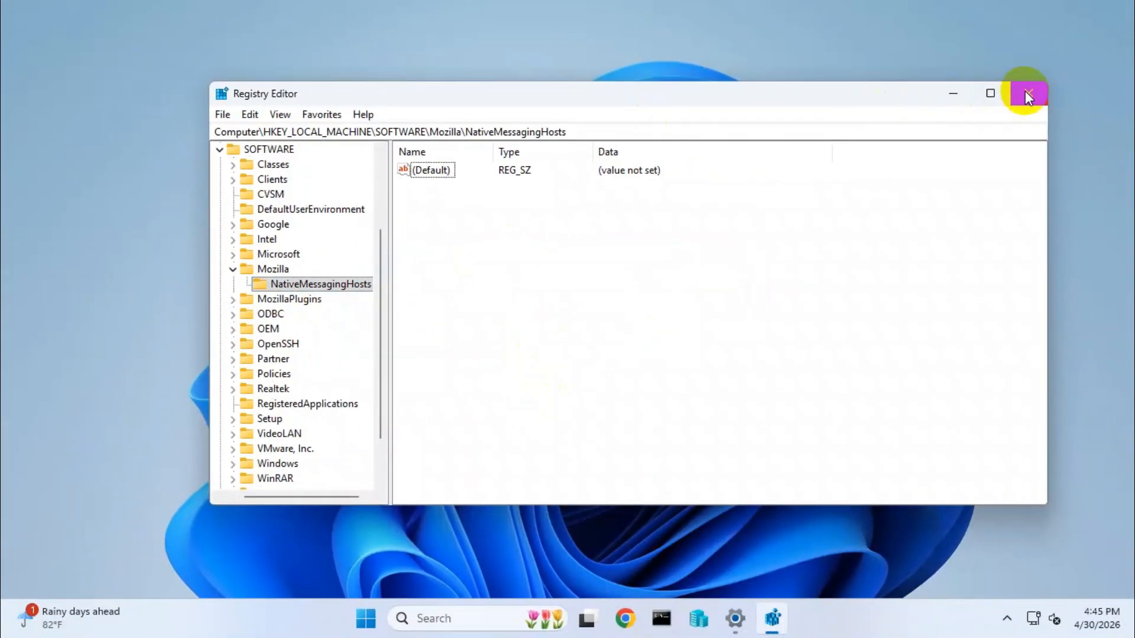
pyautogui.click(1027, 94)
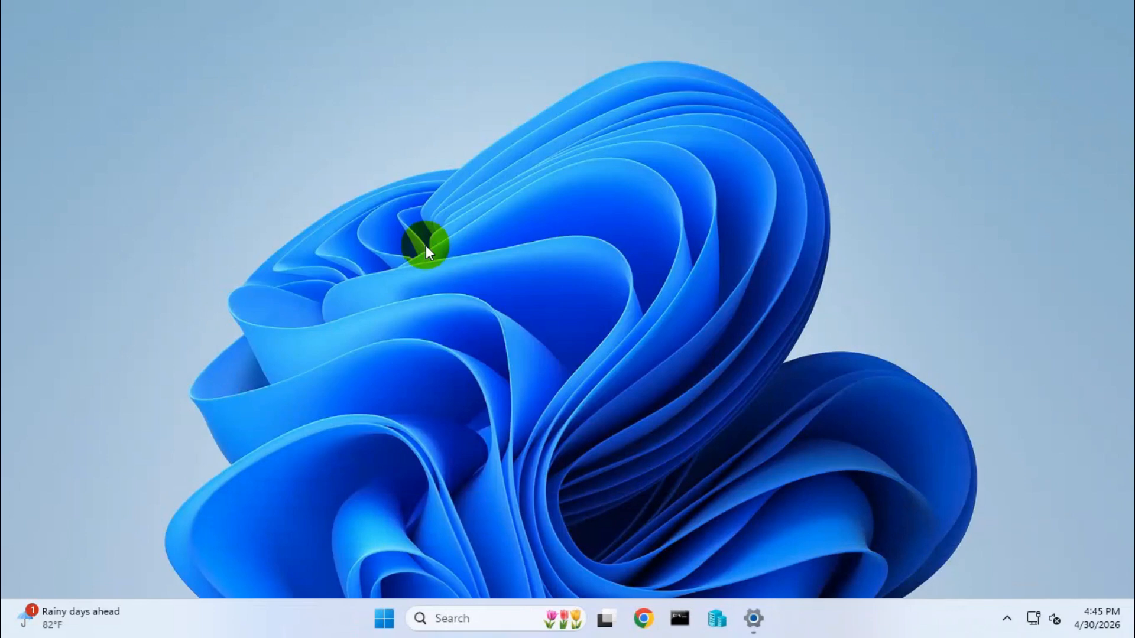
# Search Windows for cmd and open Command Prompt as administrator
pyautogui.click(439, 617)
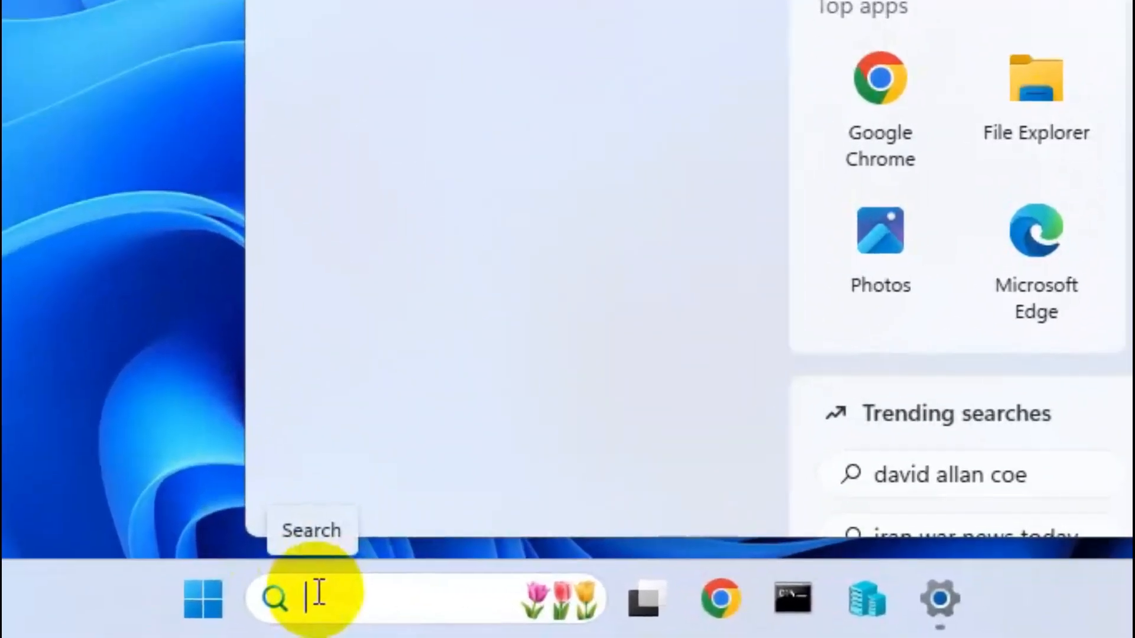
pyautogui.write('cmd')
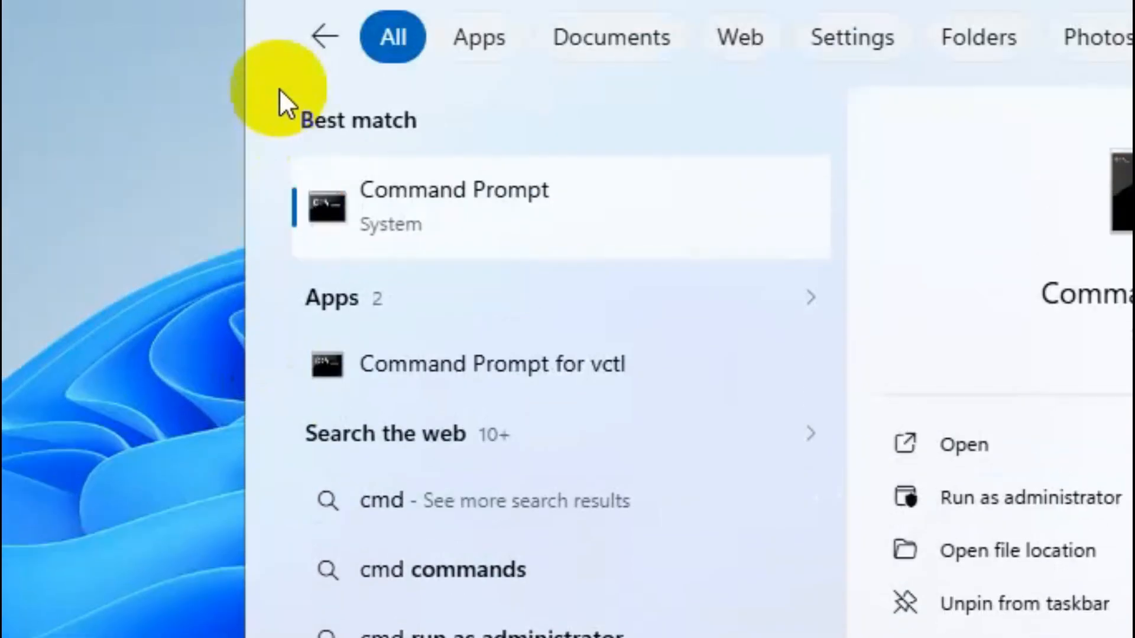
pyautogui.rightClick(438, 232)
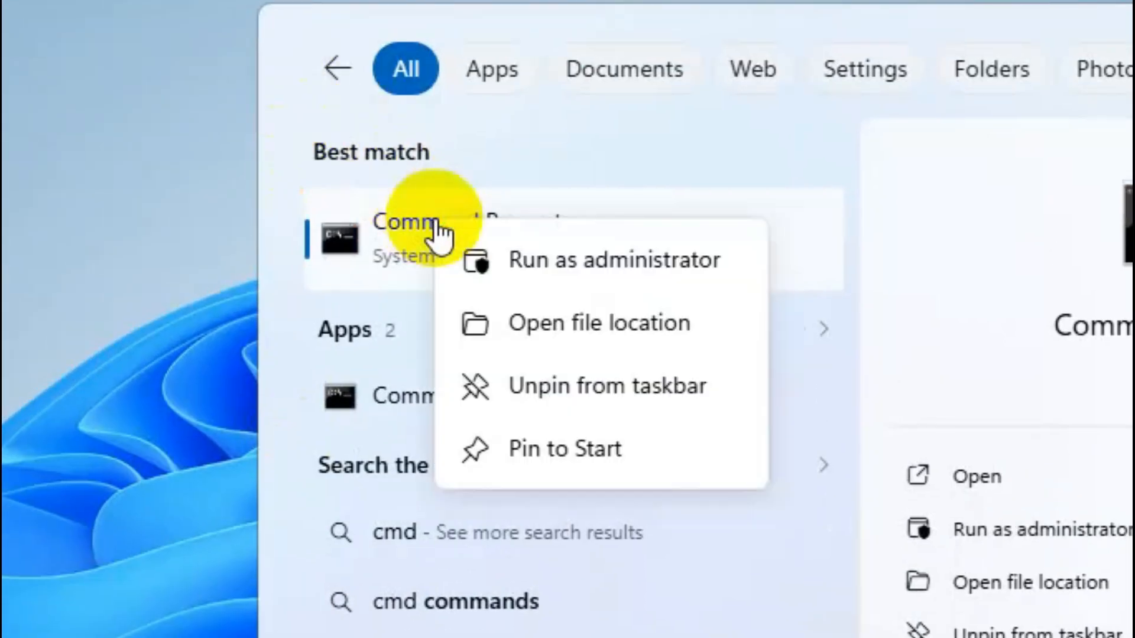
pyautogui.click(640, 258)
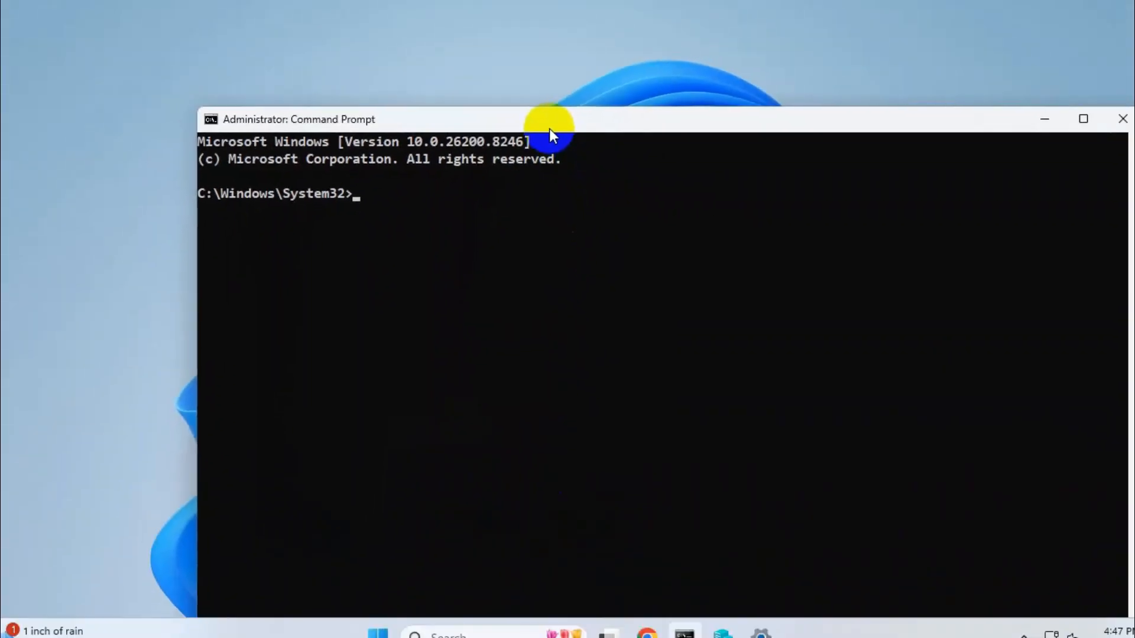
# Start a system file check by running sfc /scannow
pyautogui.write('sfc /scanno')
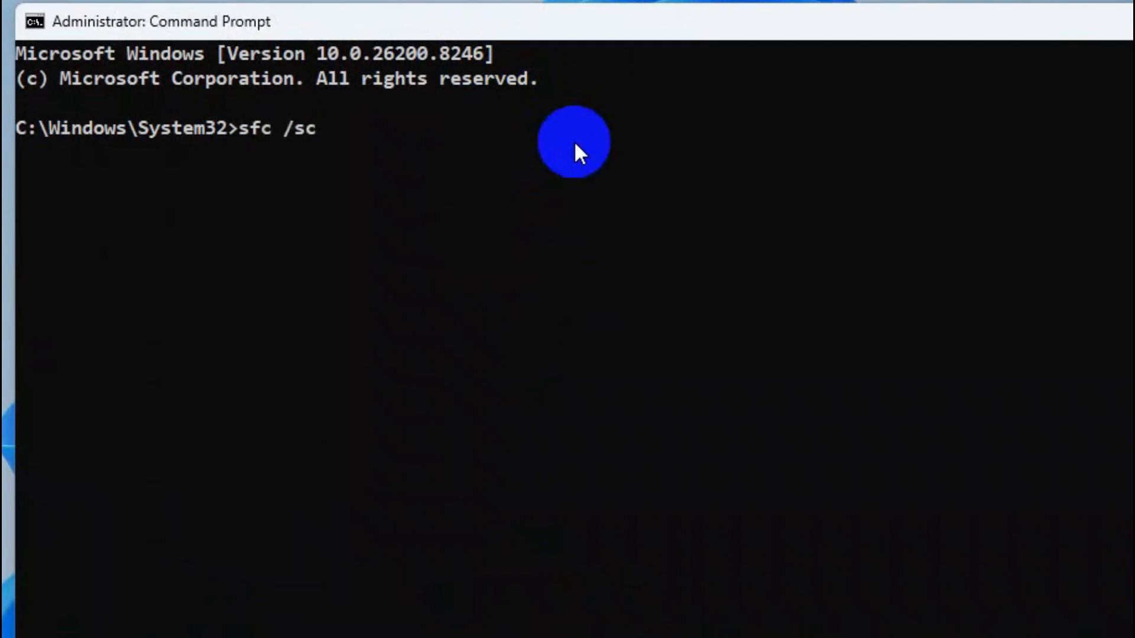
pyautogui.write('w')
pyautogui.press('Return')
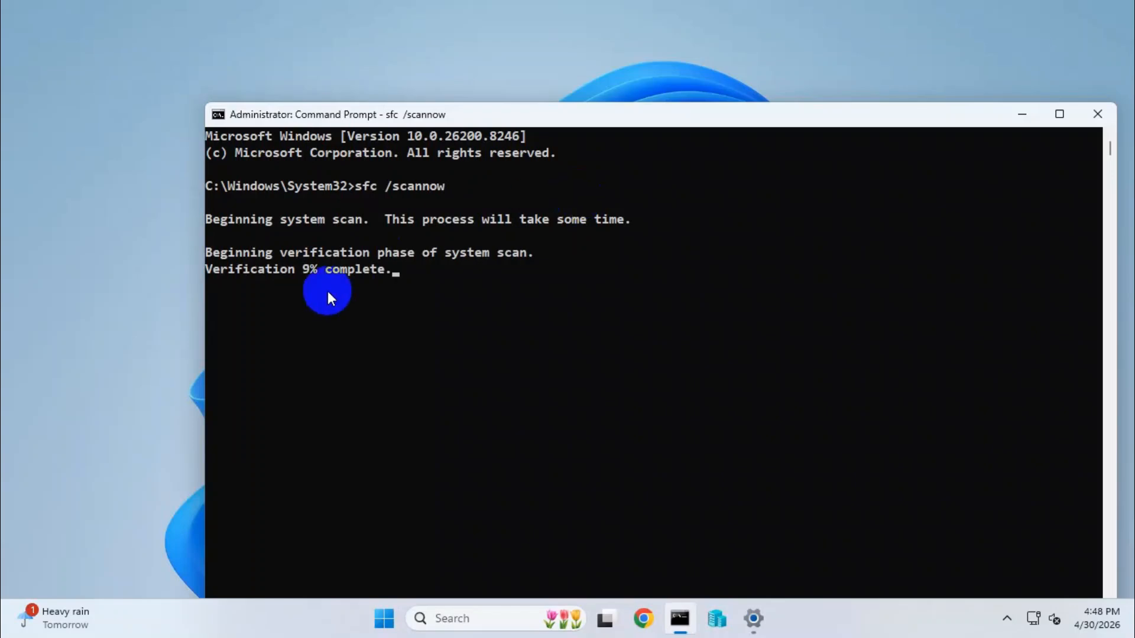
# Close the Command Prompt window that is running the system file scan
pyautogui.click(455, 318)
pyautogui.click(384, 618)
pyautogui.click(768, 559)
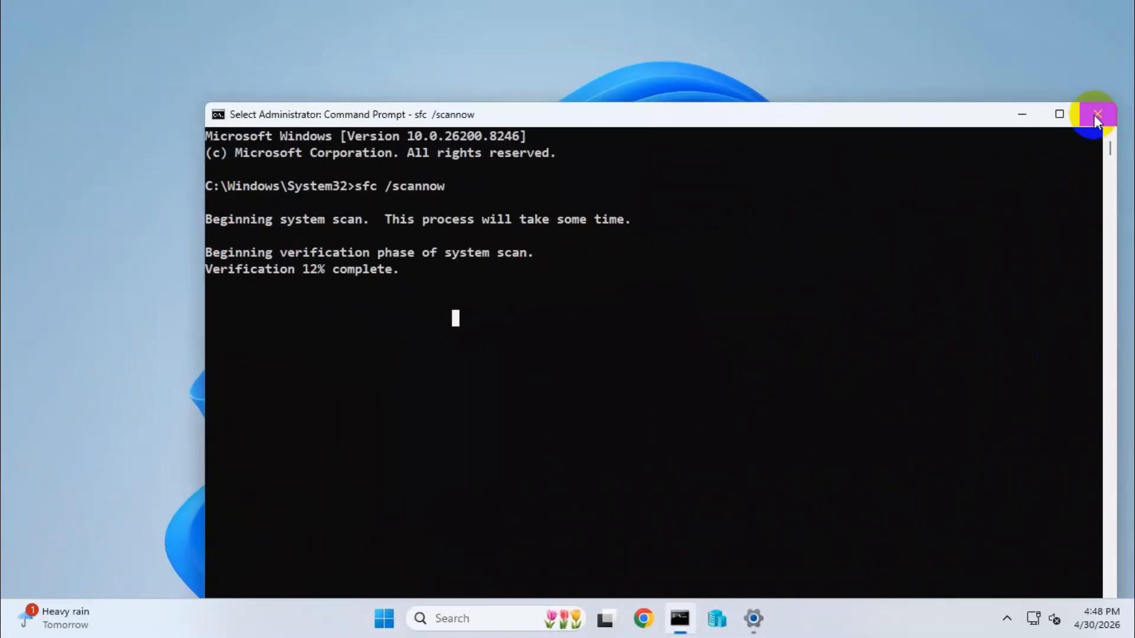
pyautogui.click(1096, 116)
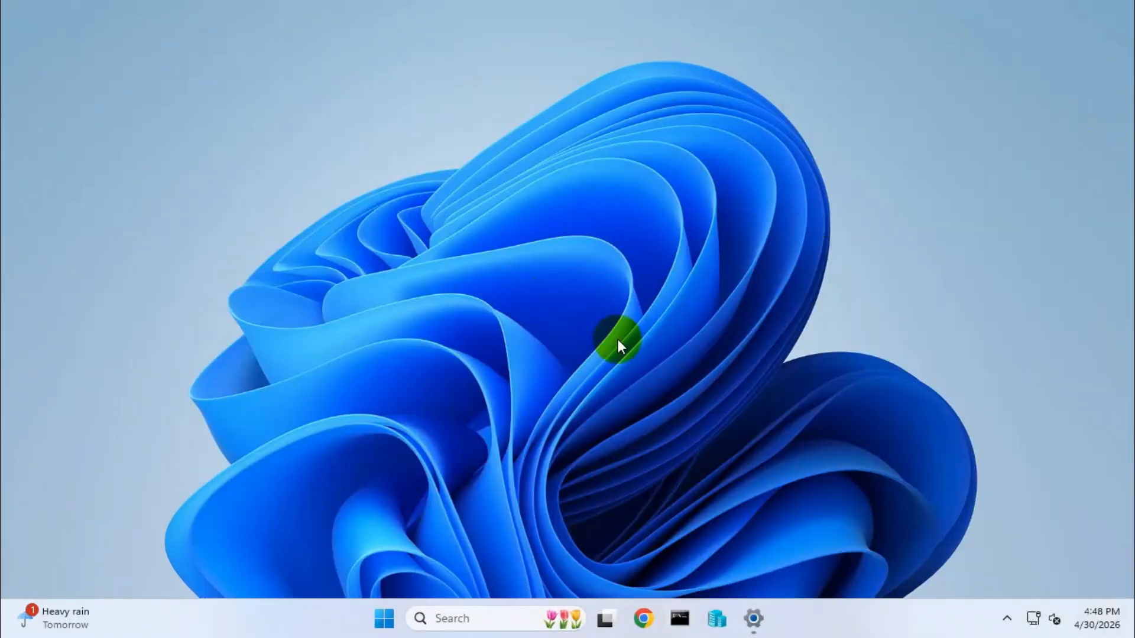